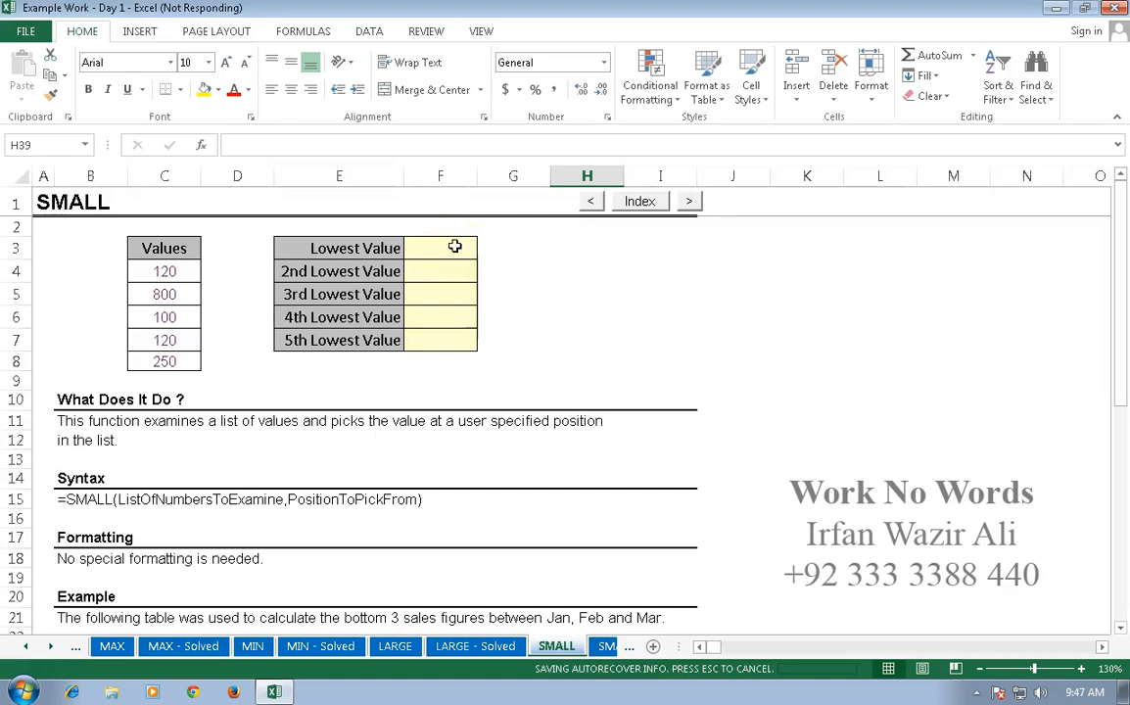
Step: Enter =SMALL(C4:C8,1) in cell F3 to return the lowest value of the Values list
{"action": "left_click", "coordinate": [455, 248]}
{"action": "type", "text": "=small("}
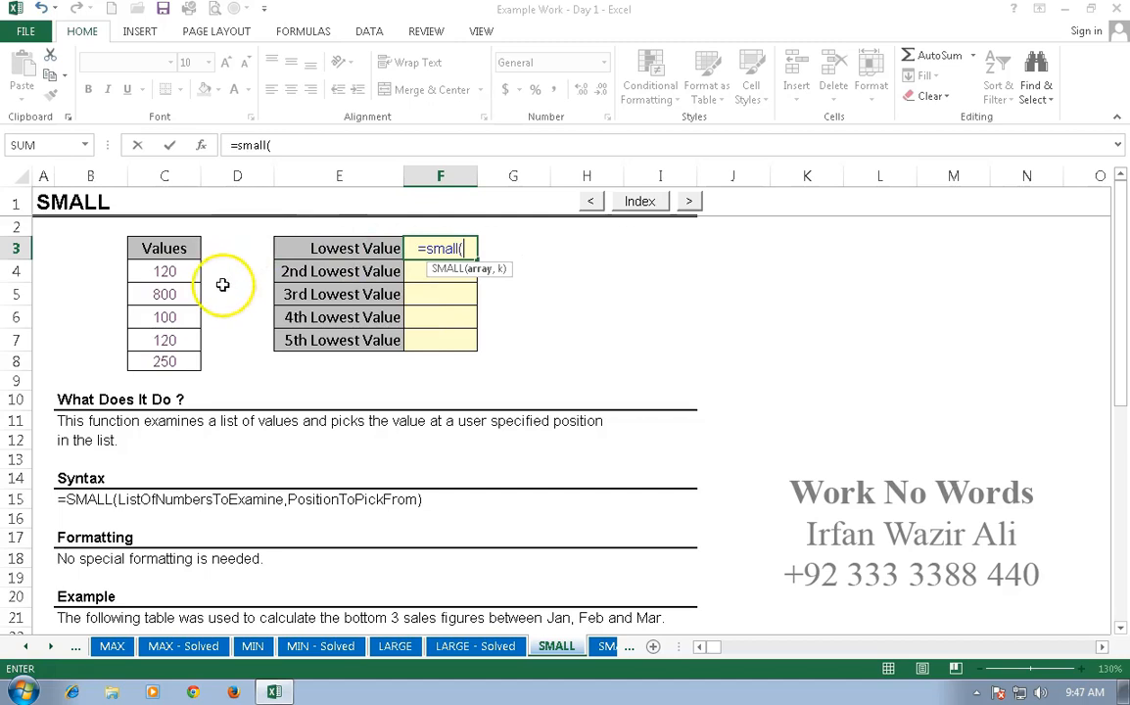
{"action": "left_click_drag", "start_coordinate": [171, 274], "coordinate": [175, 364]}
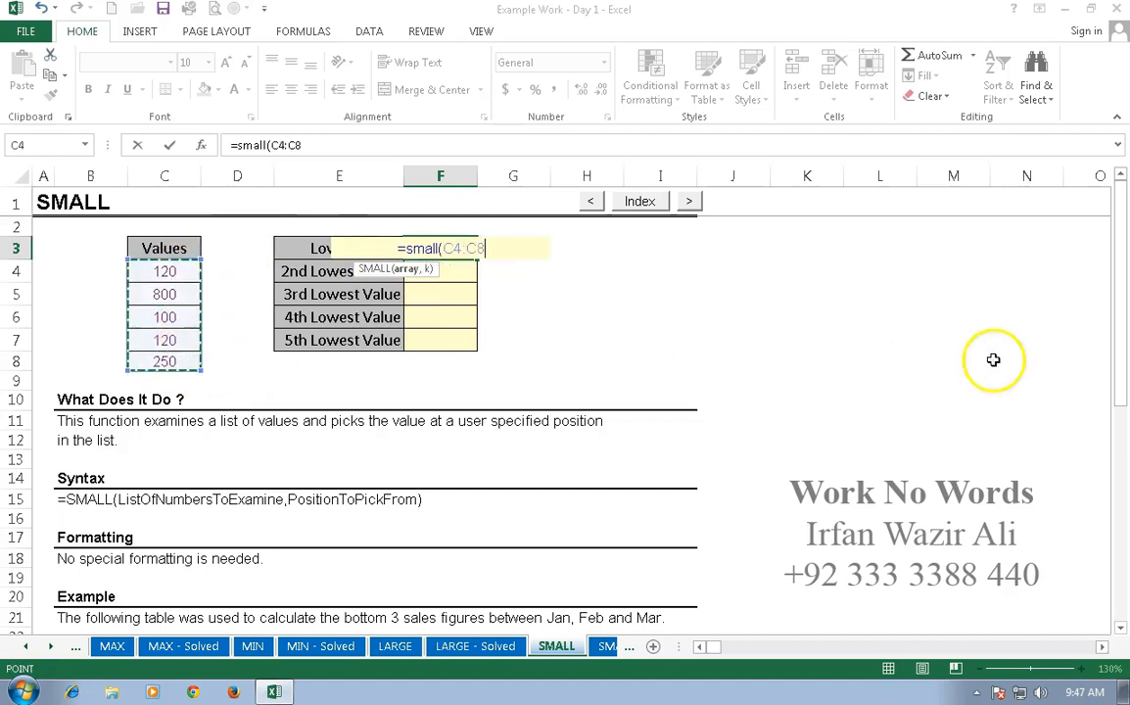
{"action": "type", "text": ","}
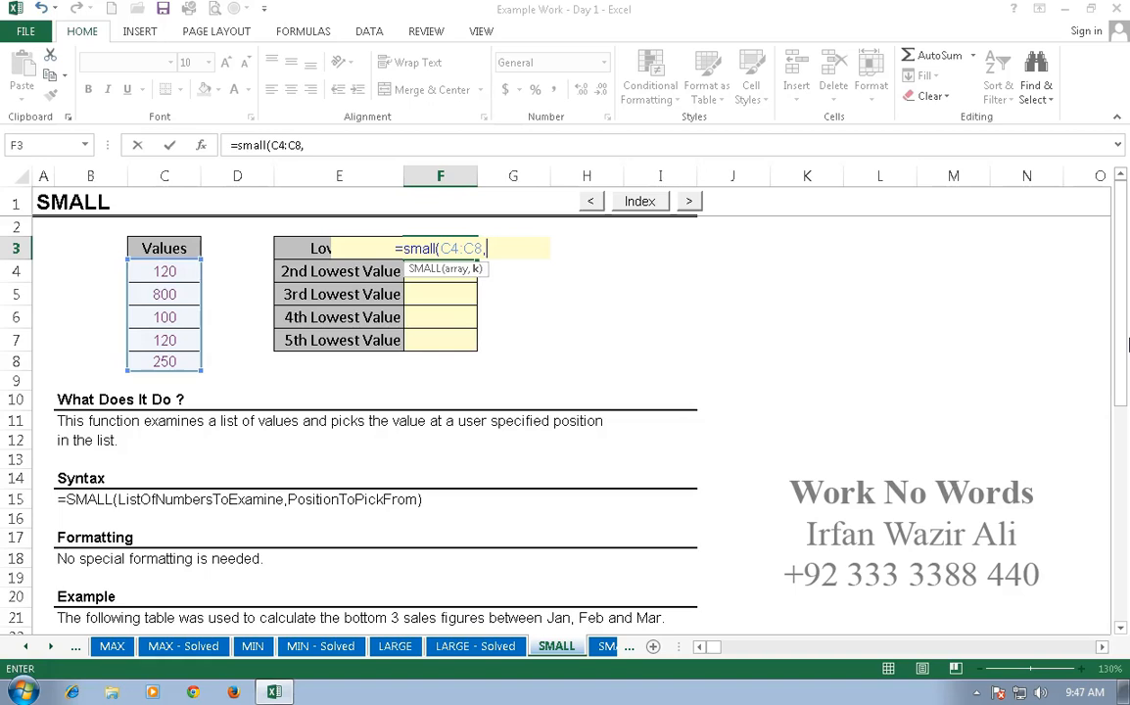
{"action": "type", "text": "1"}
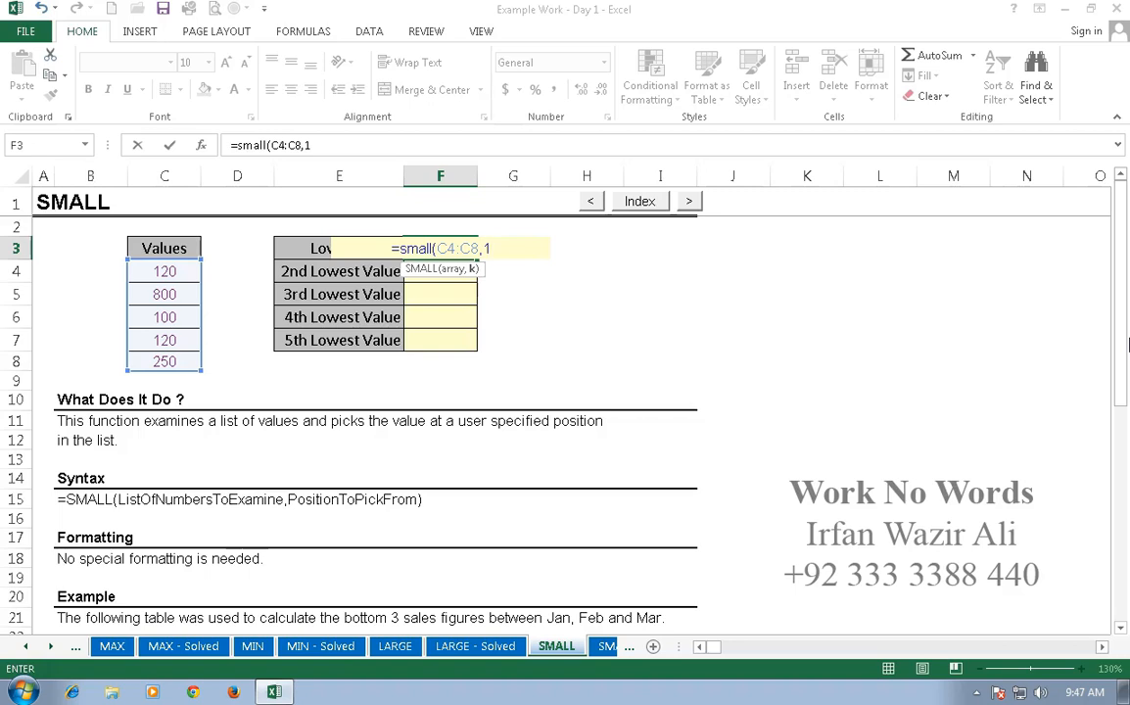
{"action": "key", "text": "Return"}
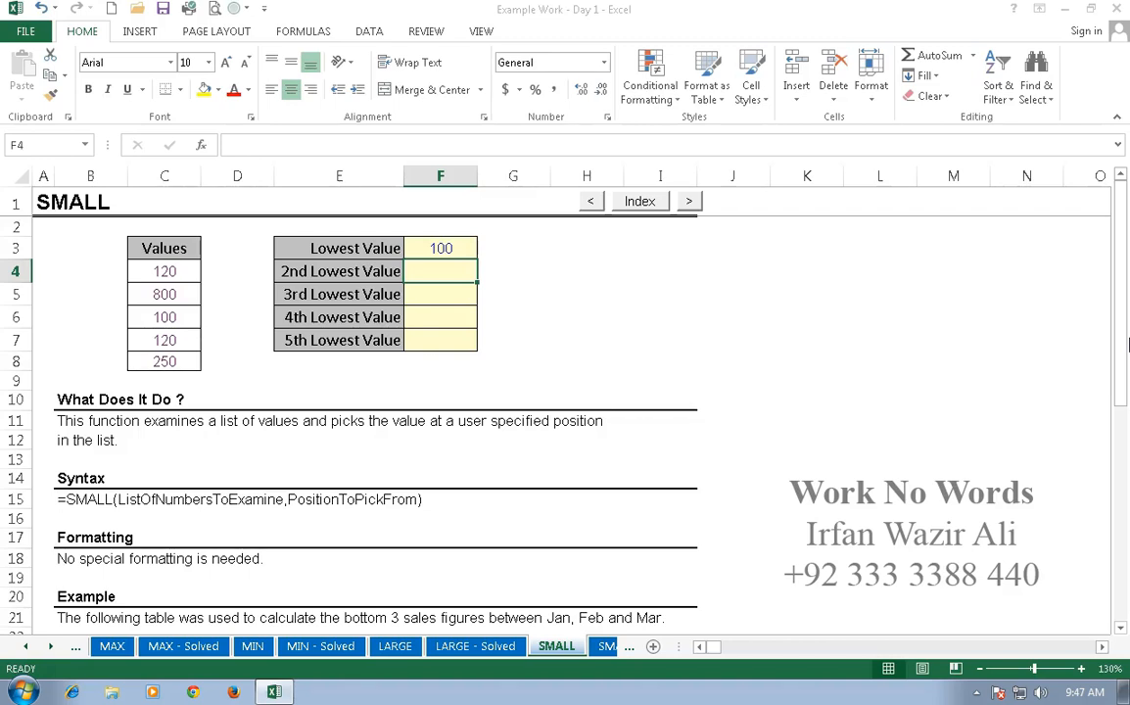
Step: Enter =SMALL(C4:C8,2) in cell F4 to return the 2nd lowest value of the list
{"action": "double_click", "coordinate": [442, 248]}
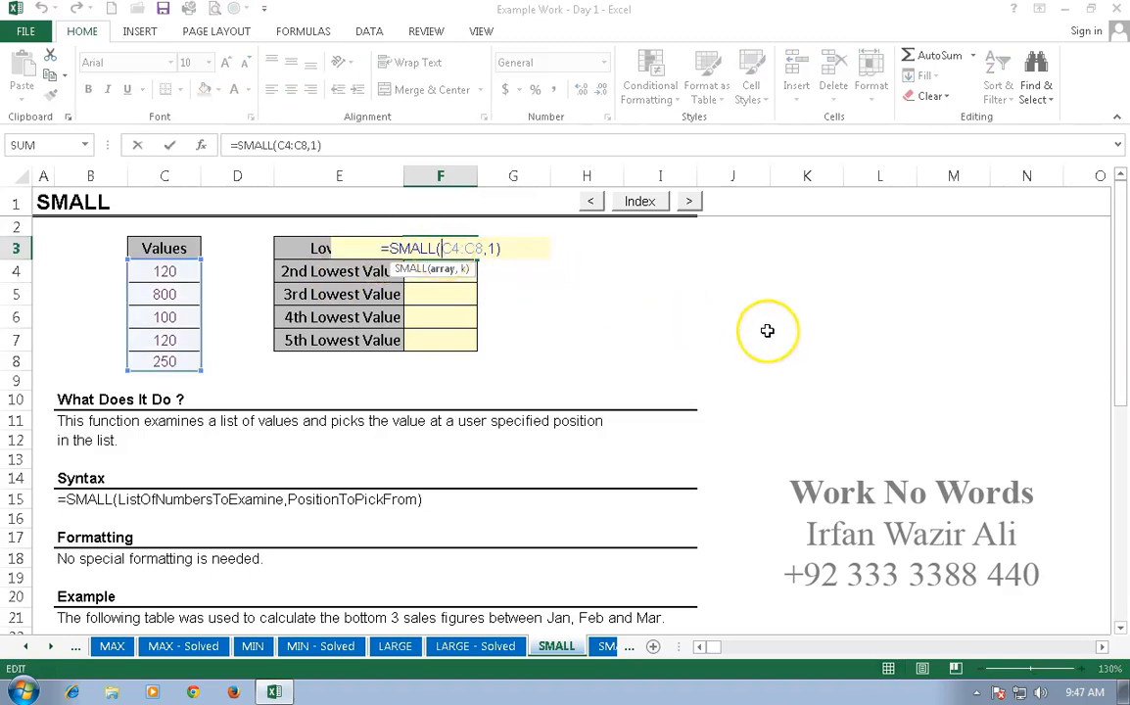
{"action": "key", "text": "Escape"}
{"action": "key", "text": "Down"}
{"action": "type", "text": "=s"}
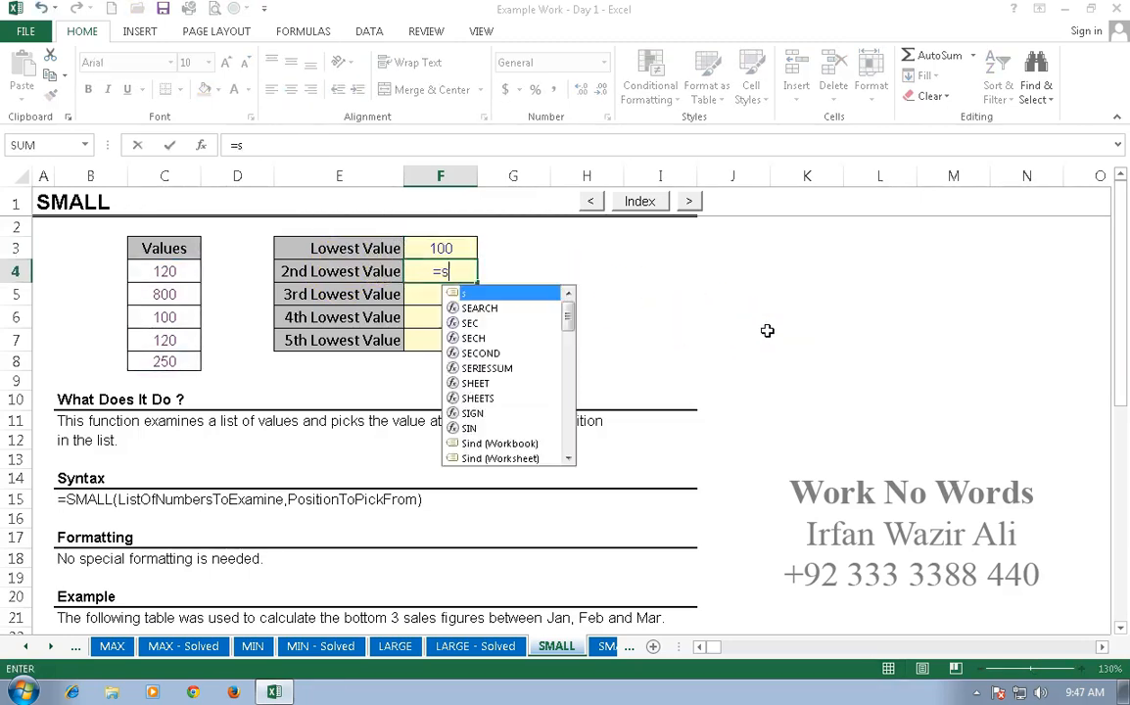
{"action": "type", "text": "mall("}
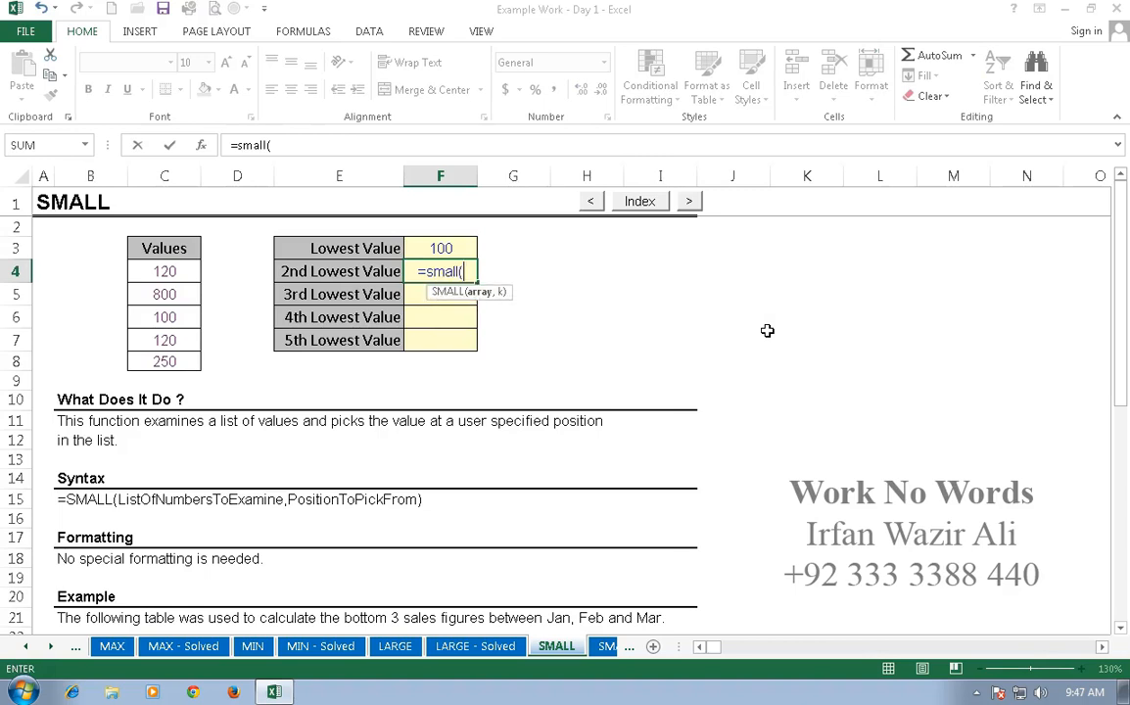
{"action": "left_click_drag", "start_coordinate": [179, 274], "coordinate": [180, 375]}
{"action": "type", "text": ",2"}
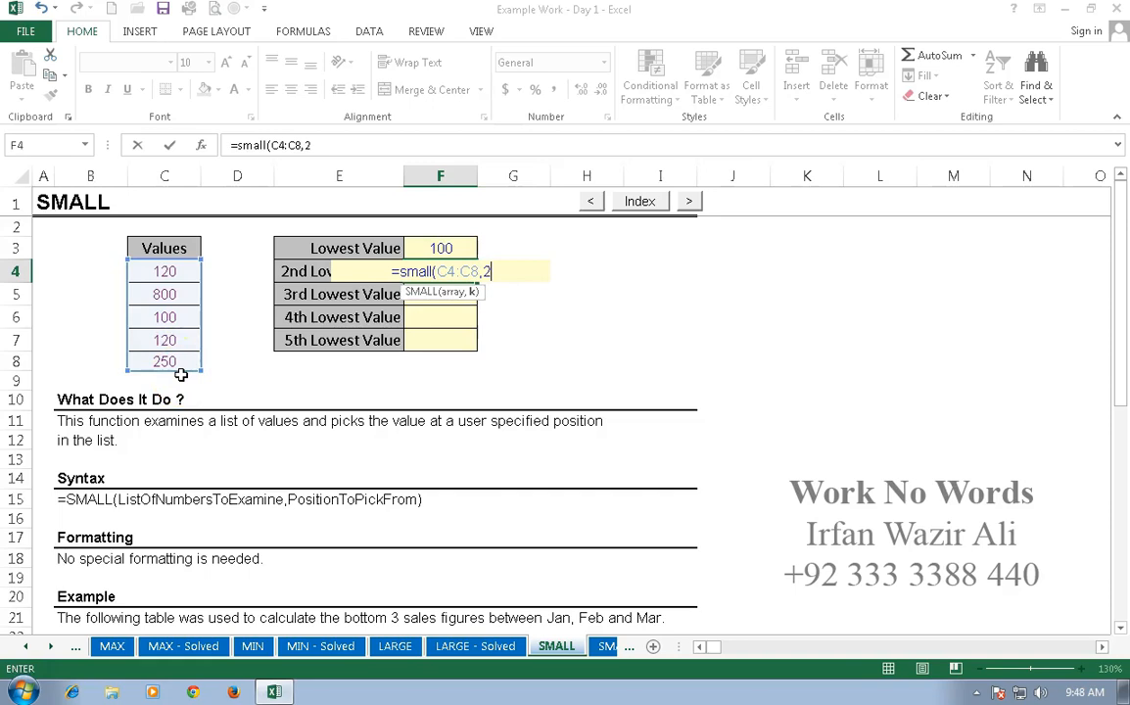
{"action": "key", "text": "Return"}
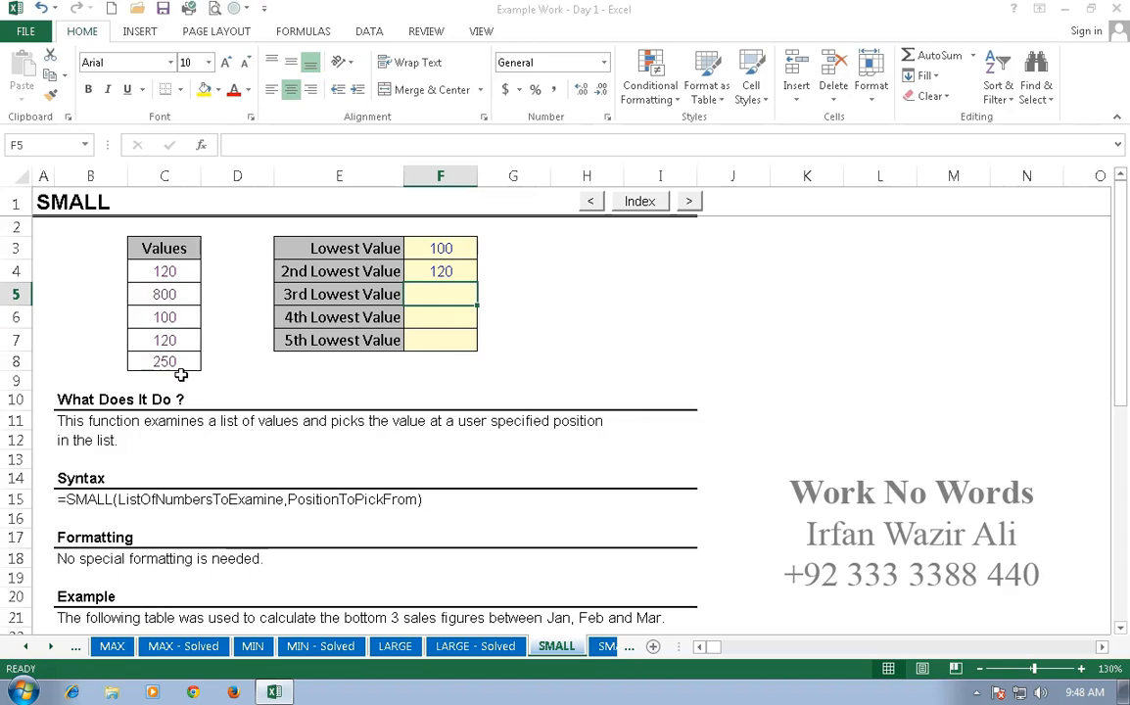
Step: Make the range in F4's formula absolute as $C$4:$C$8 and fill the formula down through F7
{"action": "left_click", "coordinate": [449, 271]}
{"action": "double_click", "coordinate": [445, 272]}
{"action": "left_click_drag", "start_coordinate": [442, 272], "coordinate": [484, 271]}
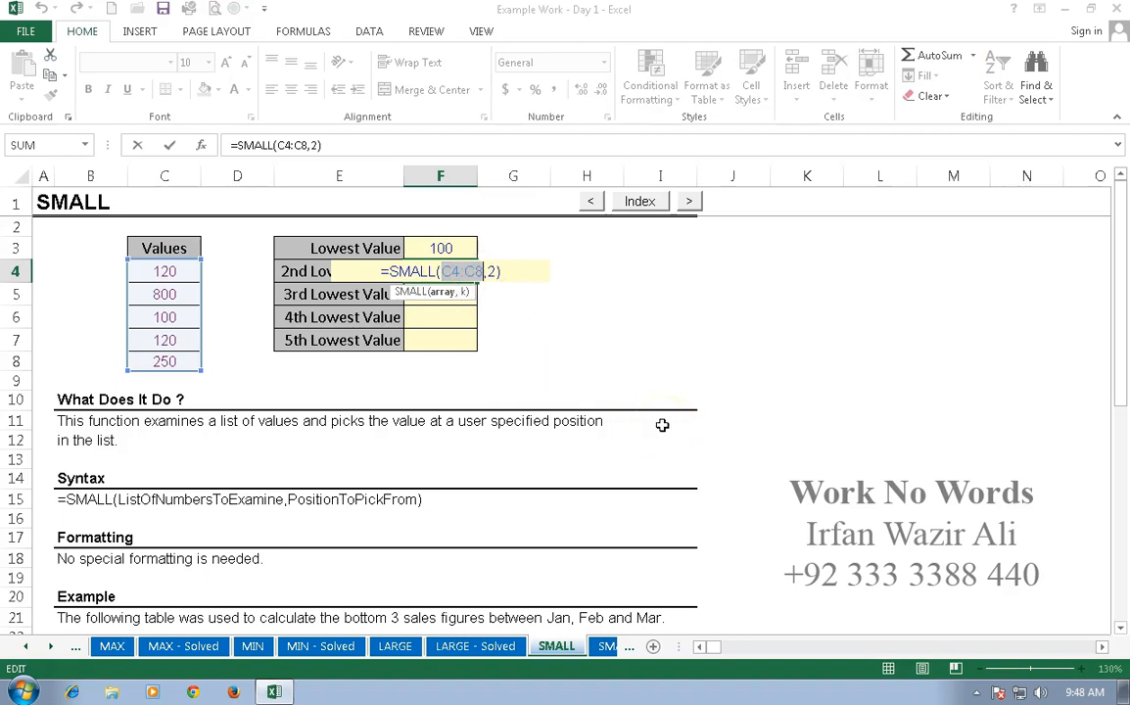
{"action": "key", "text": "F4"}
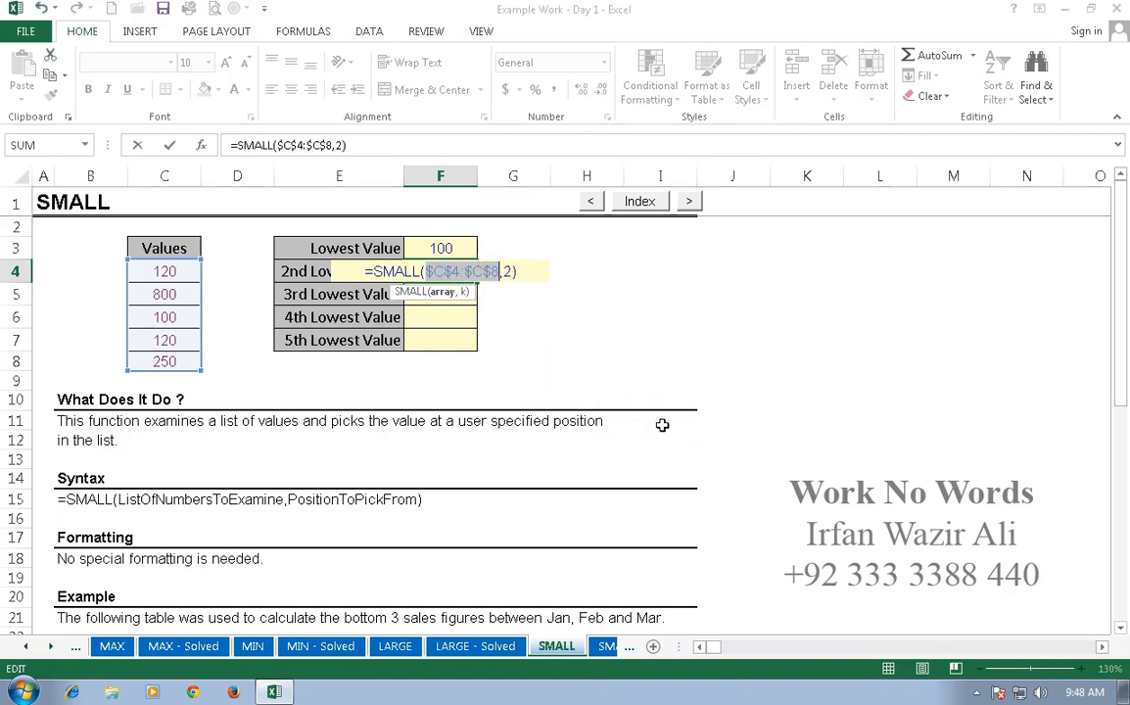
{"action": "key", "text": "Return"}
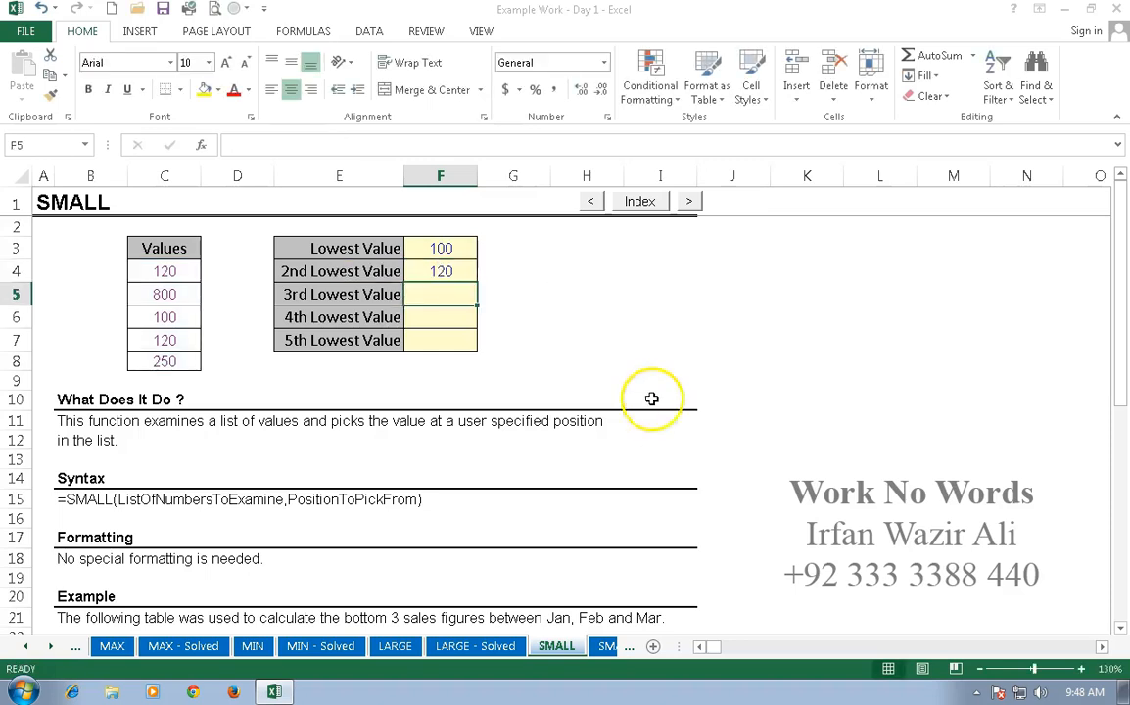
{"action": "left_click", "coordinate": [474, 276]}
{"action": "left_click_drag", "start_coordinate": [478, 285], "coordinate": [478, 350]}
Step: Change the position argument of the 3rd Lowest Value formula in F5 to 3
{"action": "left_click", "coordinate": [454, 294]}
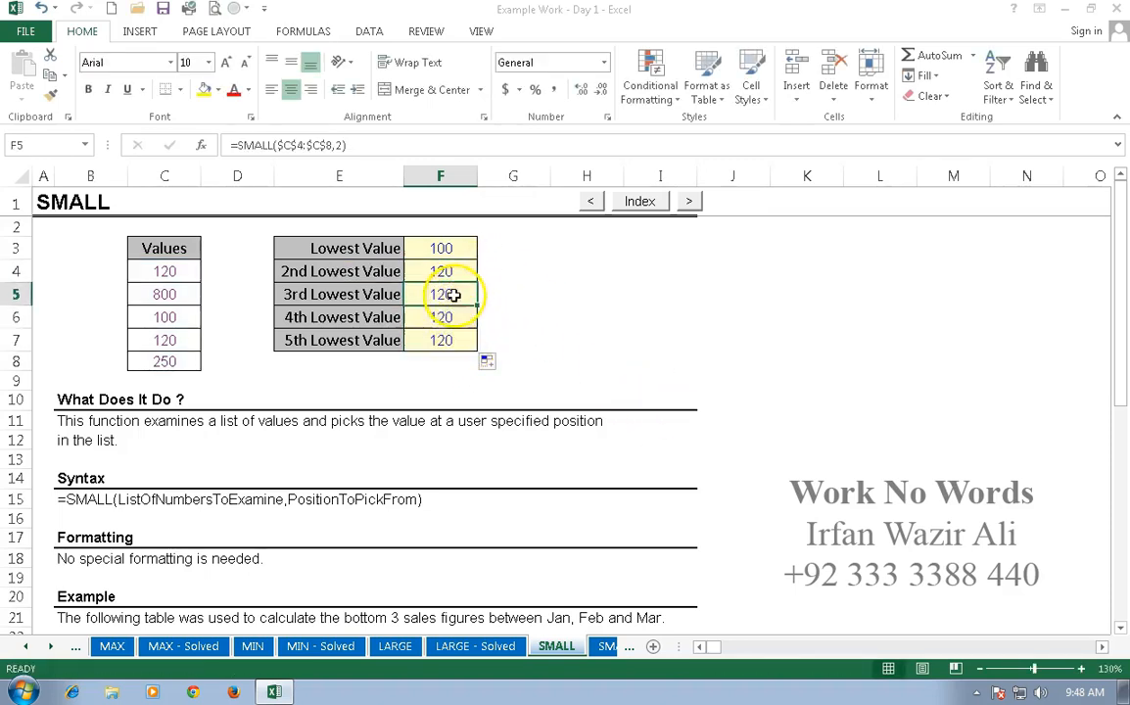
{"action": "double_click", "coordinate": [454, 294]}
{"action": "double_click", "coordinate": [504, 294]}
{"action": "type", "text": "3"}
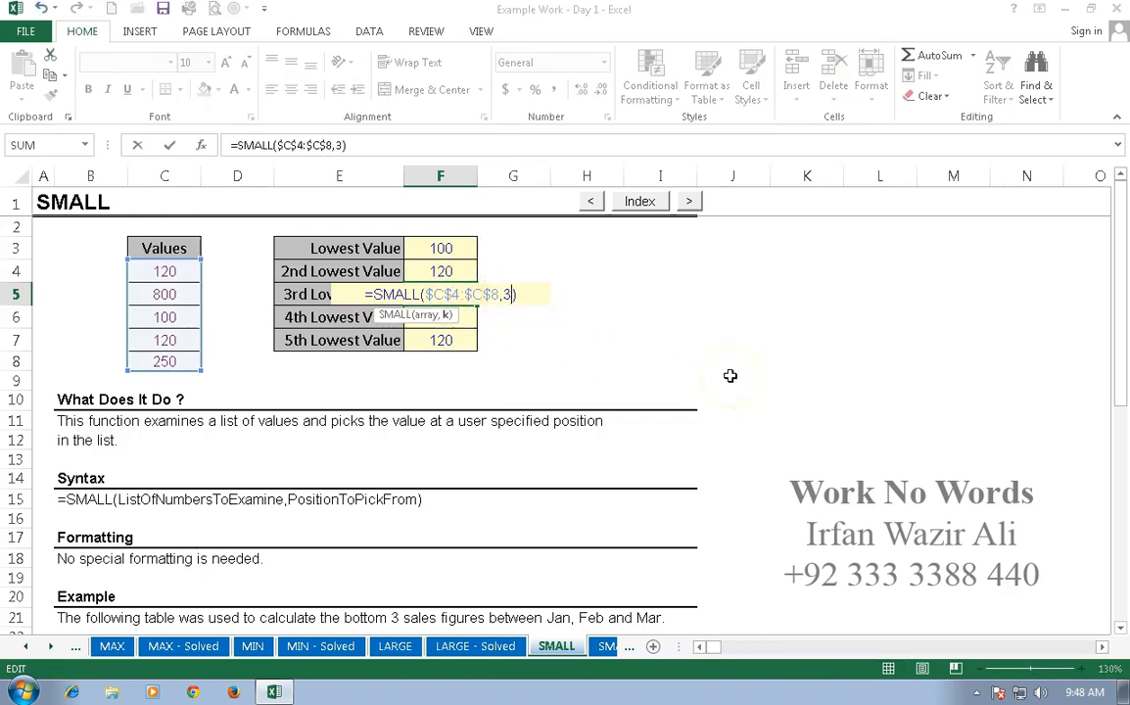
{"action": "key", "text": "Return"}
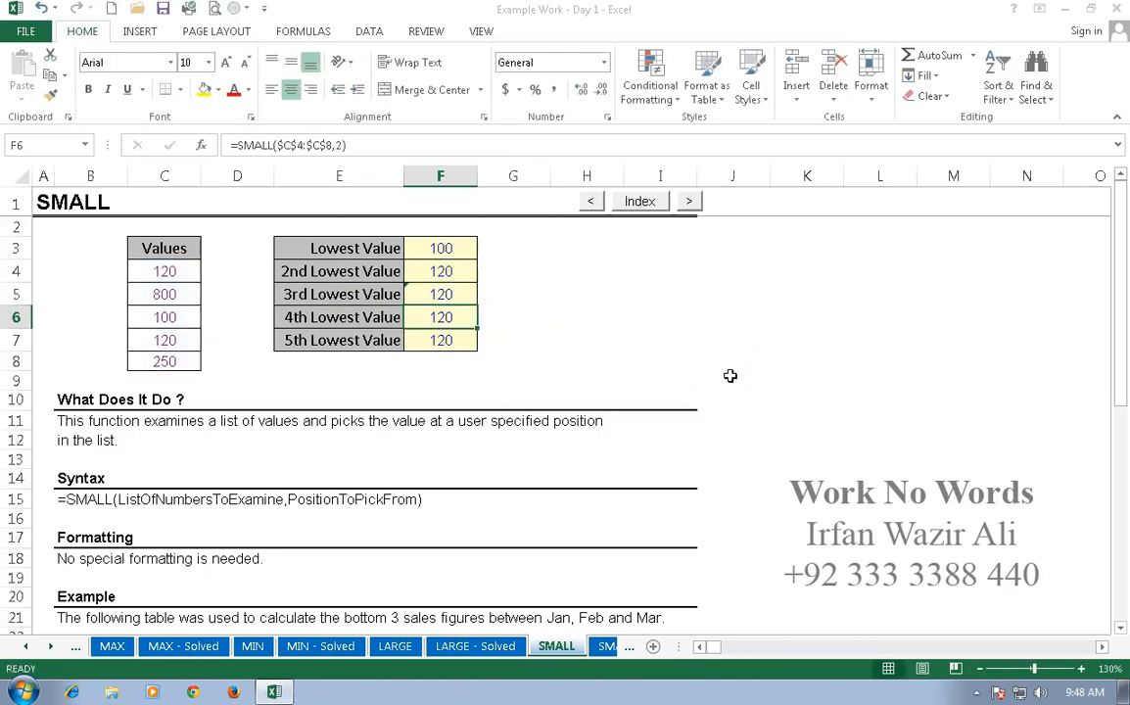
Step: Change the position argument of the 4th Lowest Value formula in F6 to 4
{"action": "key", "text": "F2"}
{"action": "key", "text": "Left"}
{"action": "key", "text": "BackSpace"}
{"action": "type", "text": "4"}
{"action": "key", "text": "Return"}
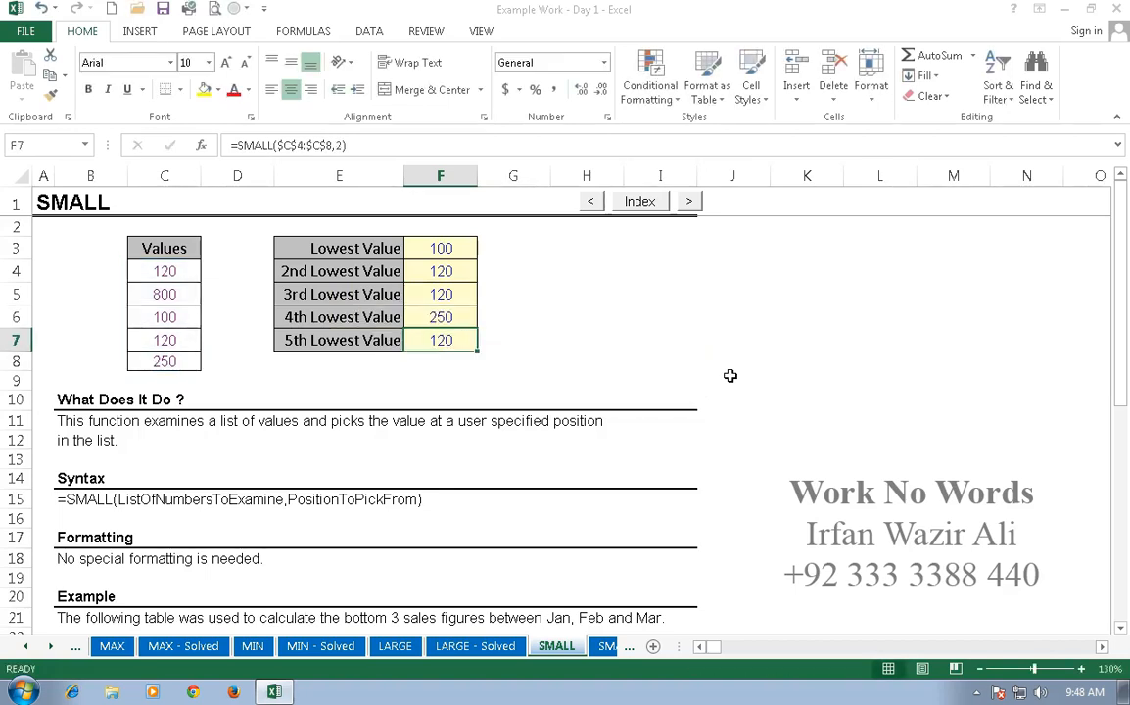
Step: Change the position argument of the 5th Lowest Value formula in F7 to 5
{"action": "key", "text": "F2"}
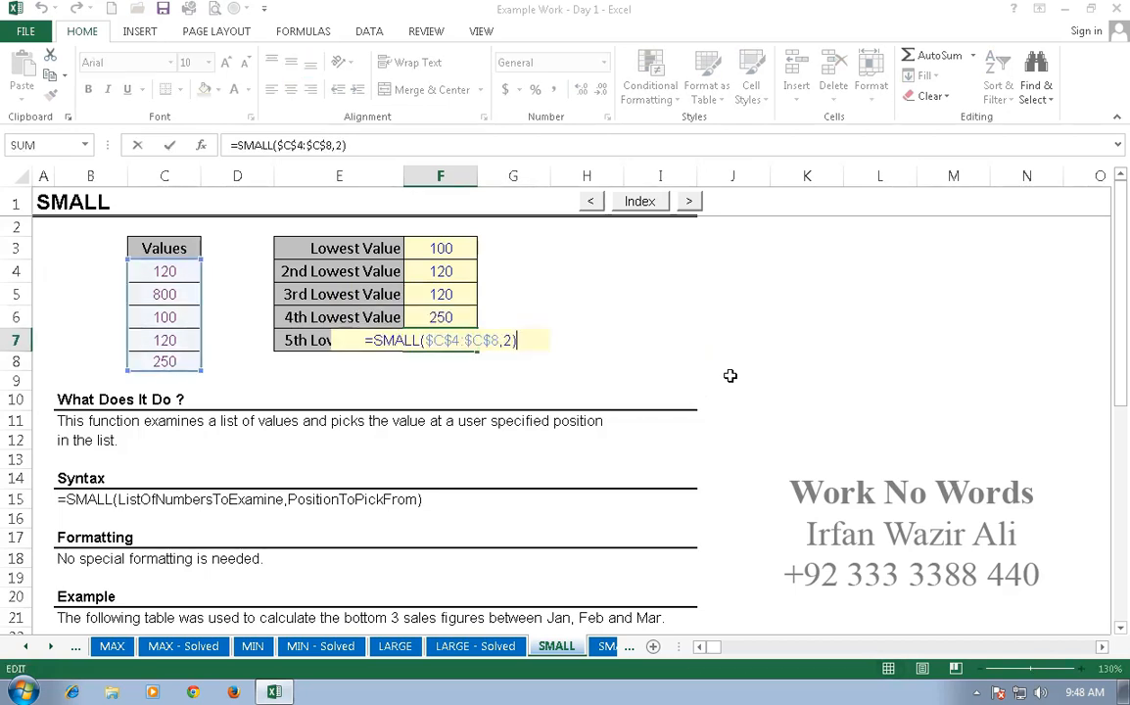
{"action": "key", "text": "Left"}
{"action": "key", "text": "BackSpace"}
{"action": "type", "text": "5"}
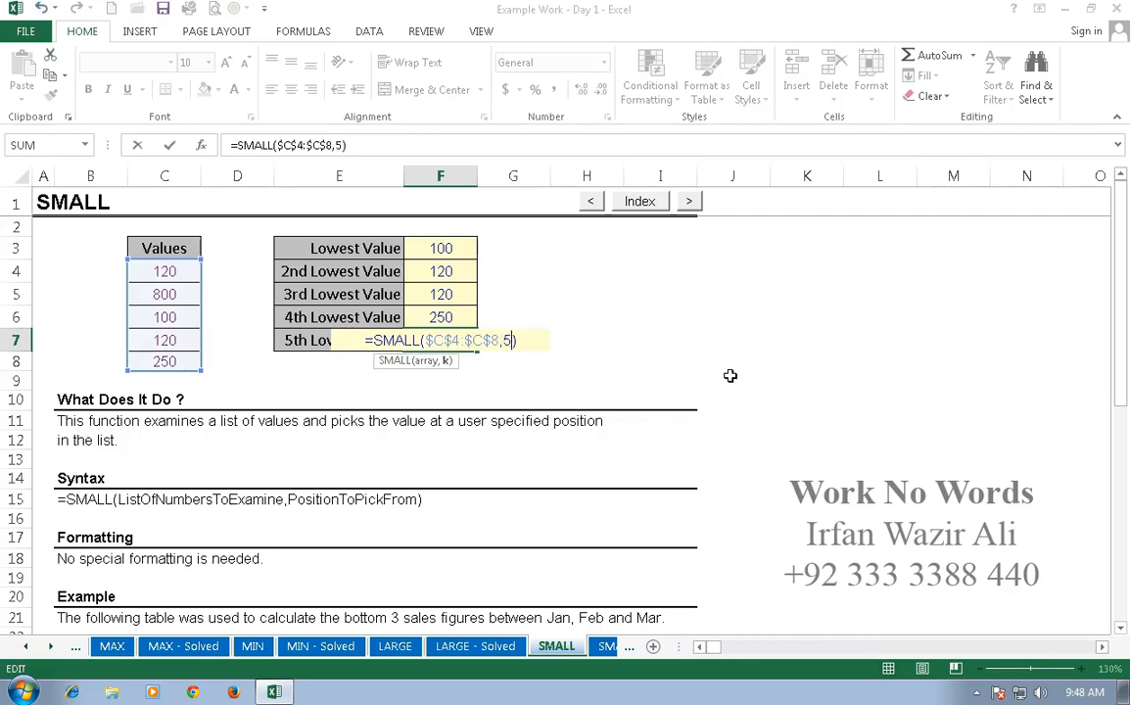
{"action": "key", "text": "Return"}
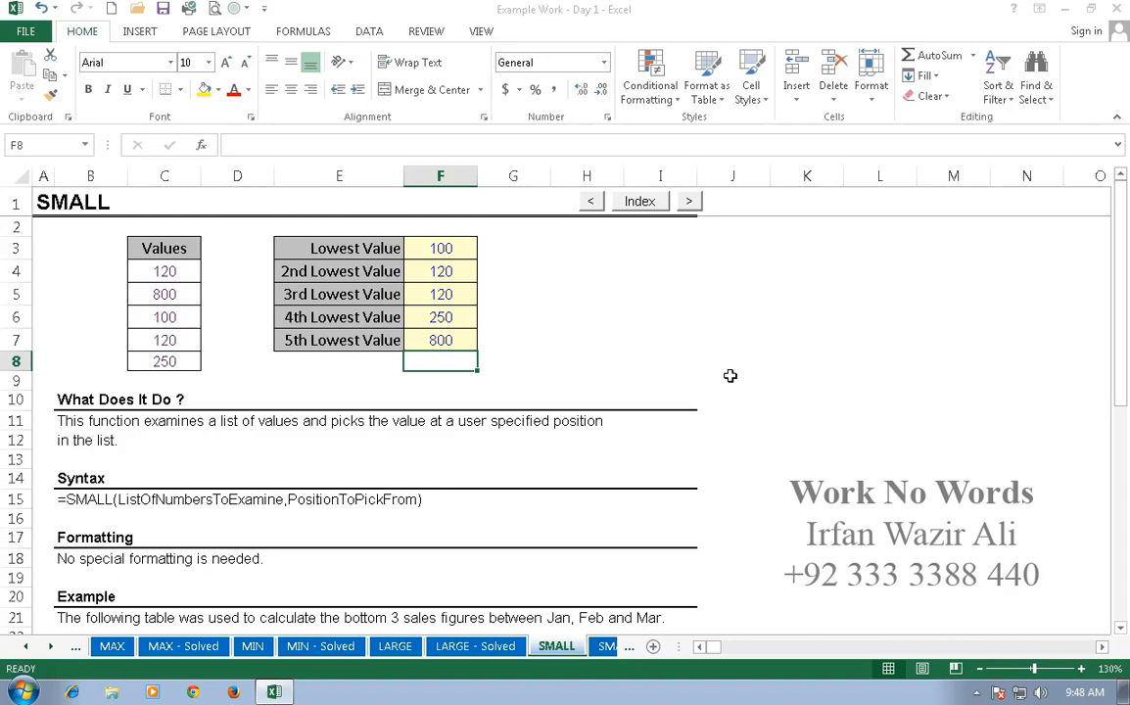
Step: Enter =SMALL(D24:F27,1) in cell E29 to return the lowest figure of the example sales table
{"action": "scroll", "coordinate": [729, 375], "scroll_direction": "down", "scroll_amount": 4}
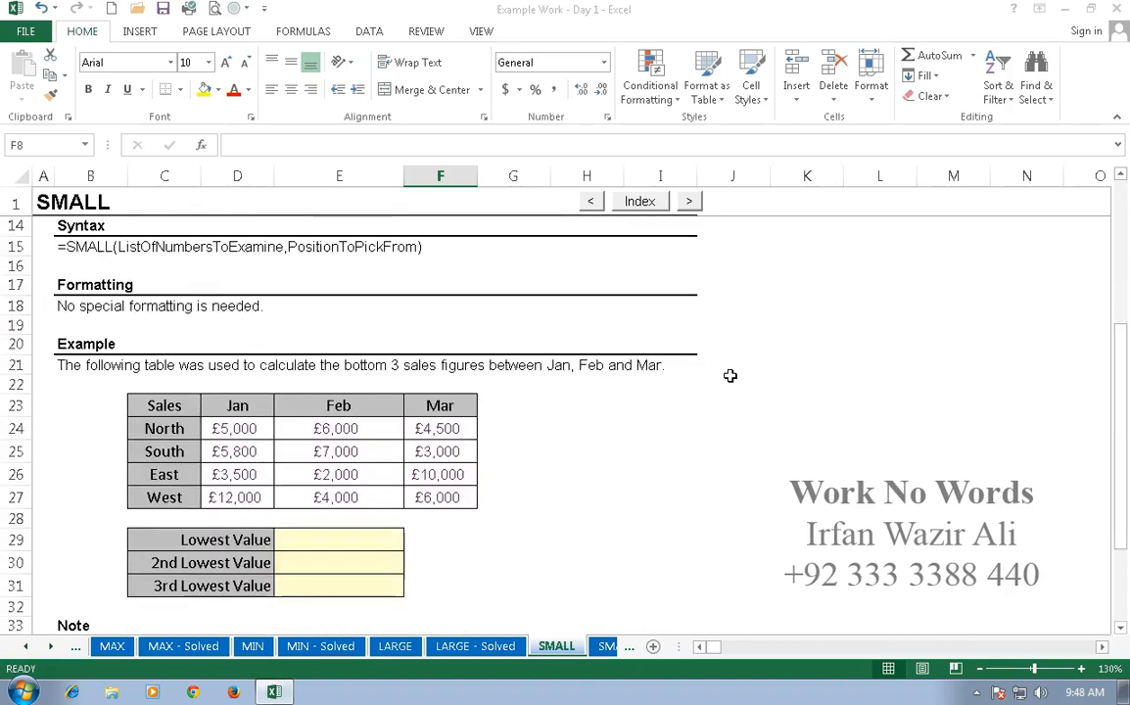
{"action": "scroll", "coordinate": [729, 375], "scroll_direction": "down", "scroll_amount": 2}
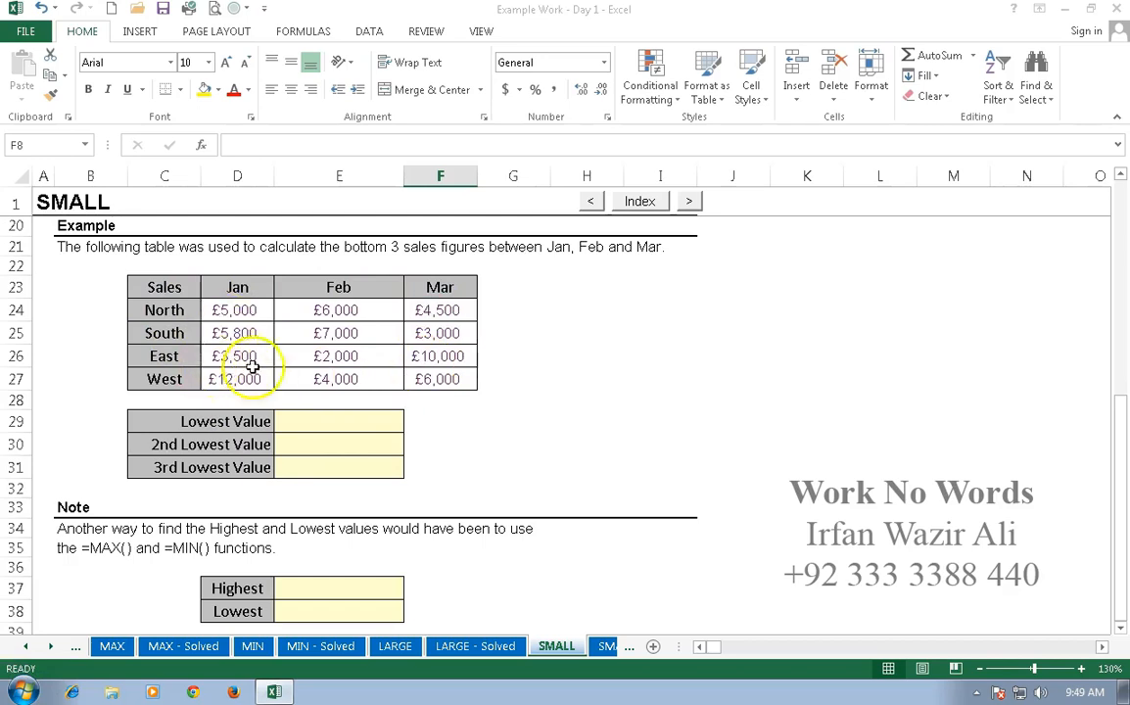
{"action": "left_click", "coordinate": [323, 421]}
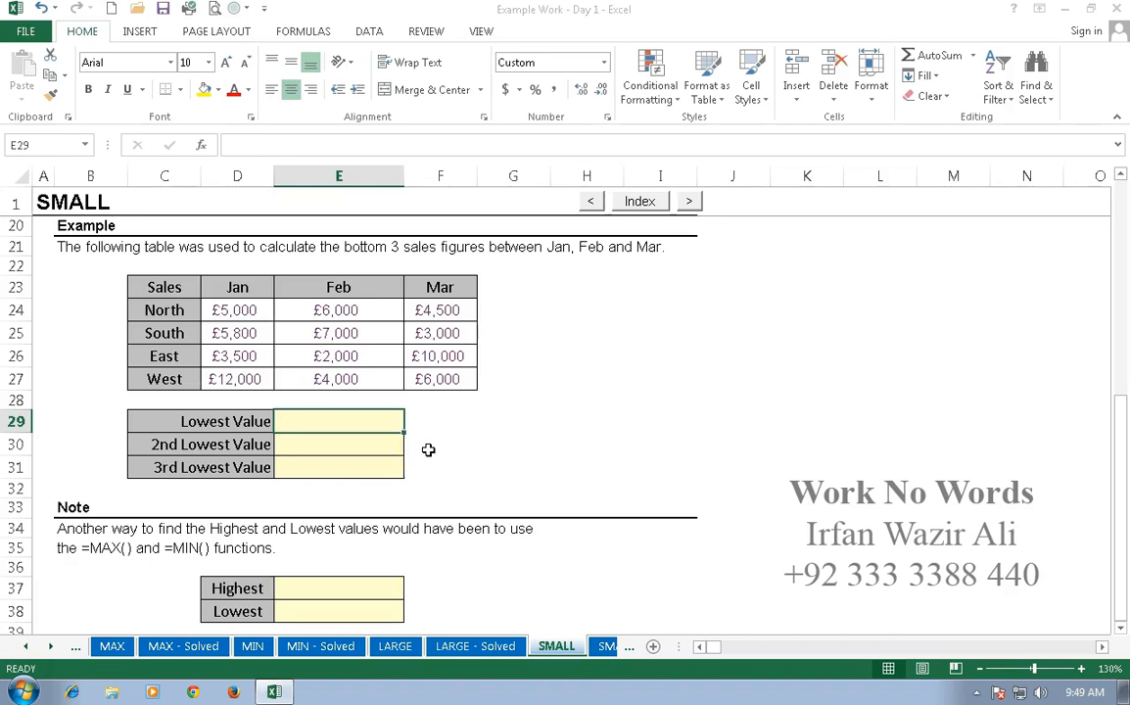
{"action": "type", "text": "=small"}
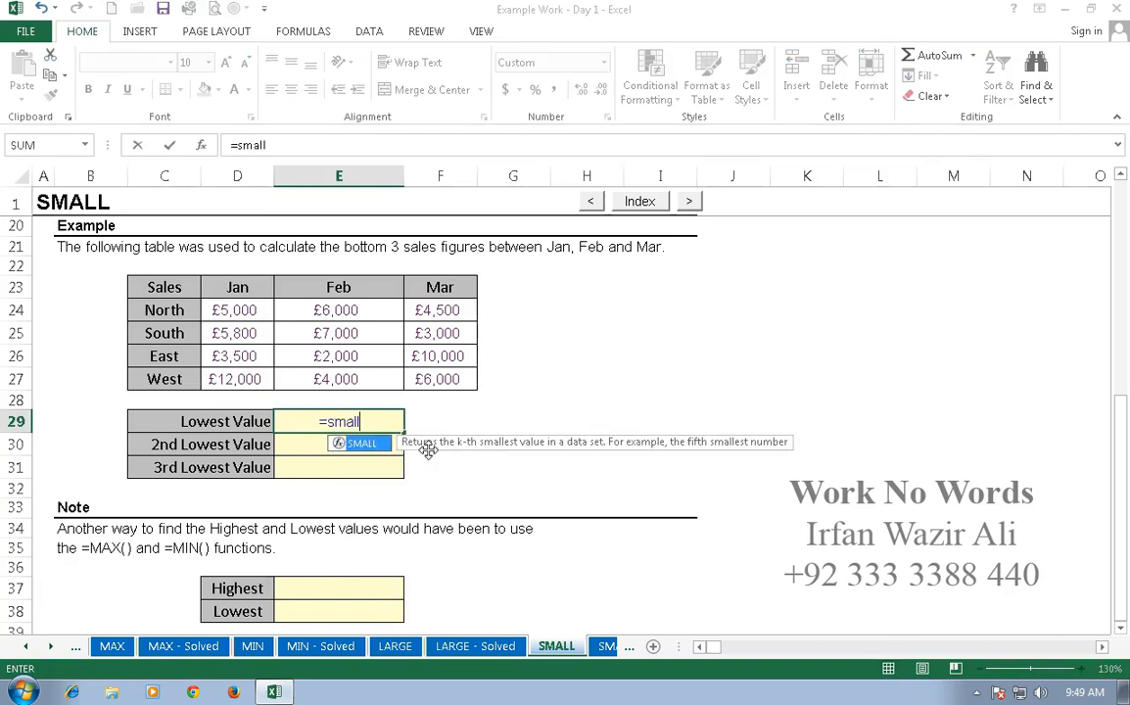
{"action": "type", "text": "("}
{"action": "left_click_drag", "start_coordinate": [234, 309], "coordinate": [449, 383]}
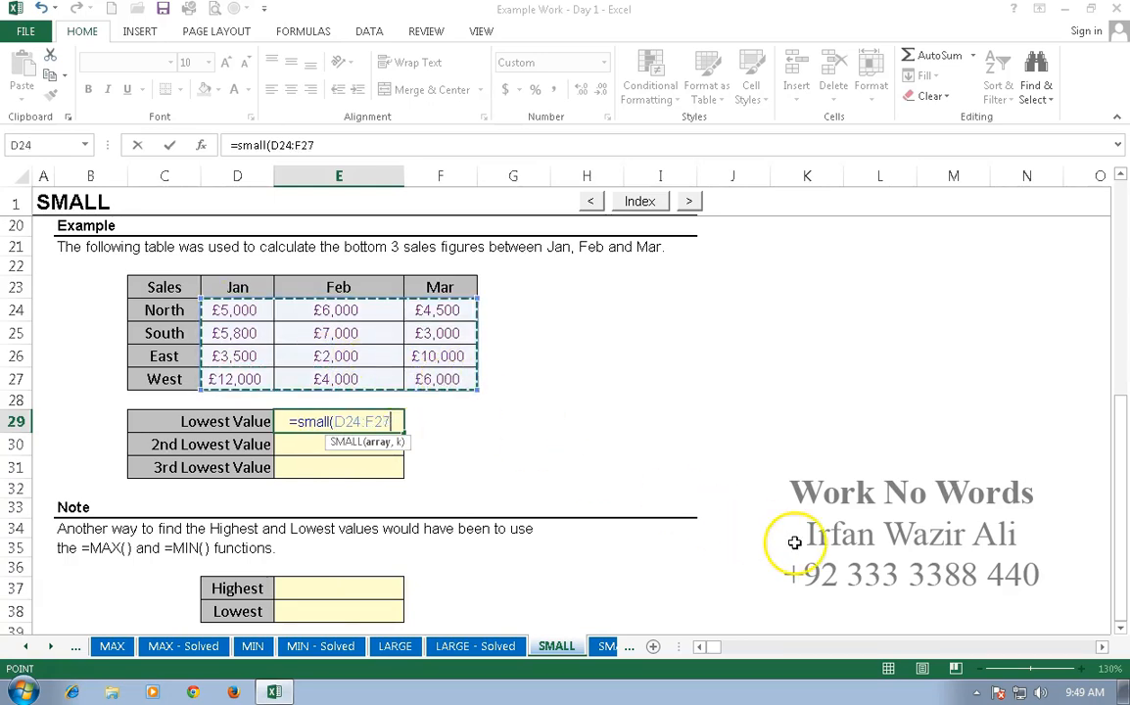
{"action": "type", "text": ",1"}
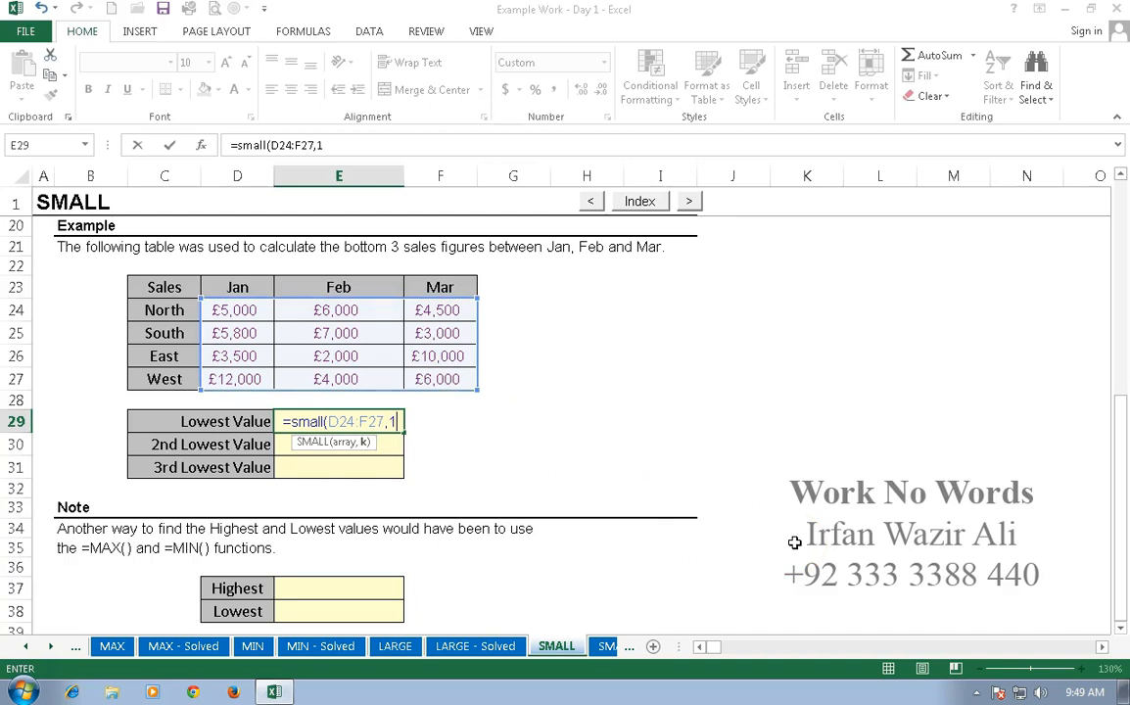
{"action": "key", "text": "Return"}
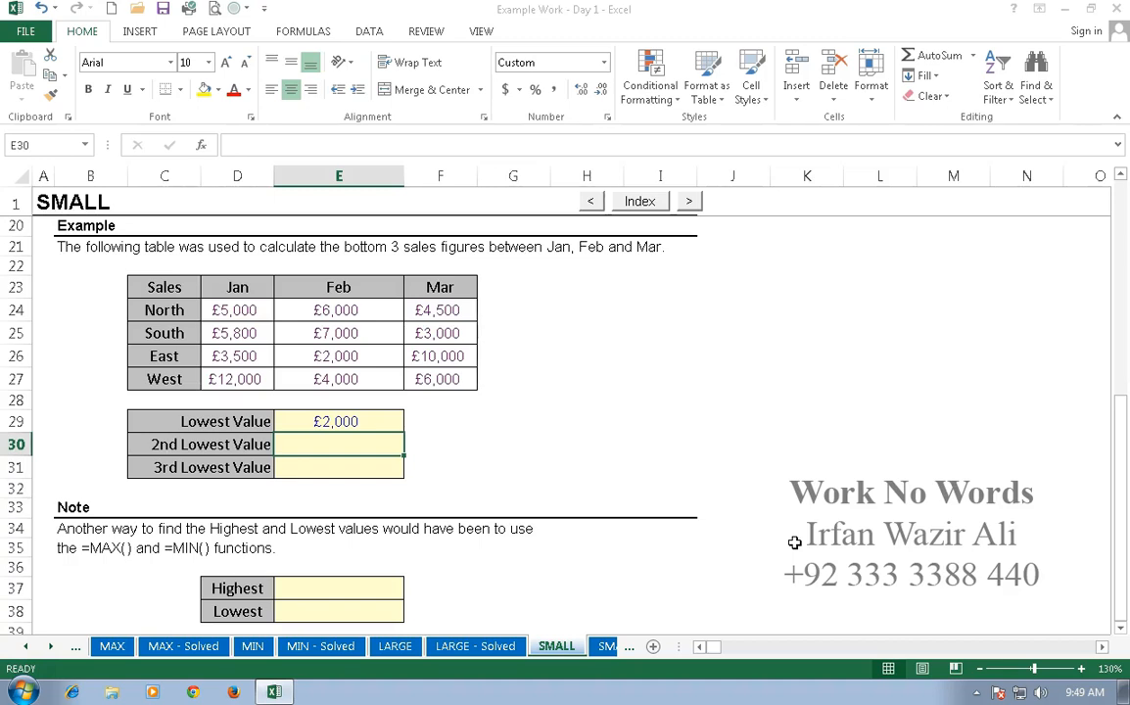
Step: Enter =SMALL(D24:F27,2) in cell E30 to return the 2nd lowest sales figure
{"action": "type", "text": "="}
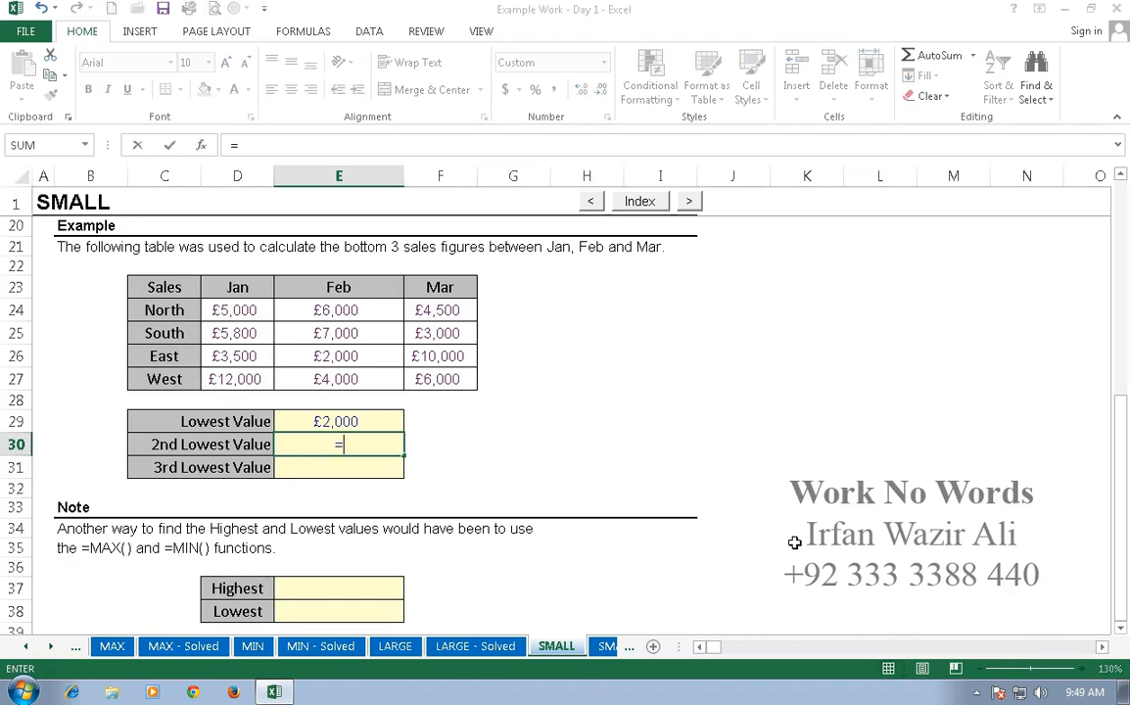
{"action": "type", "text": "msa"}
{"action": "key", "text": "BackSpace"}
{"action": "key", "text": "BackSpace"}
{"action": "key", "text": "BackSpace"}
{"action": "type", "text": "s,a"}
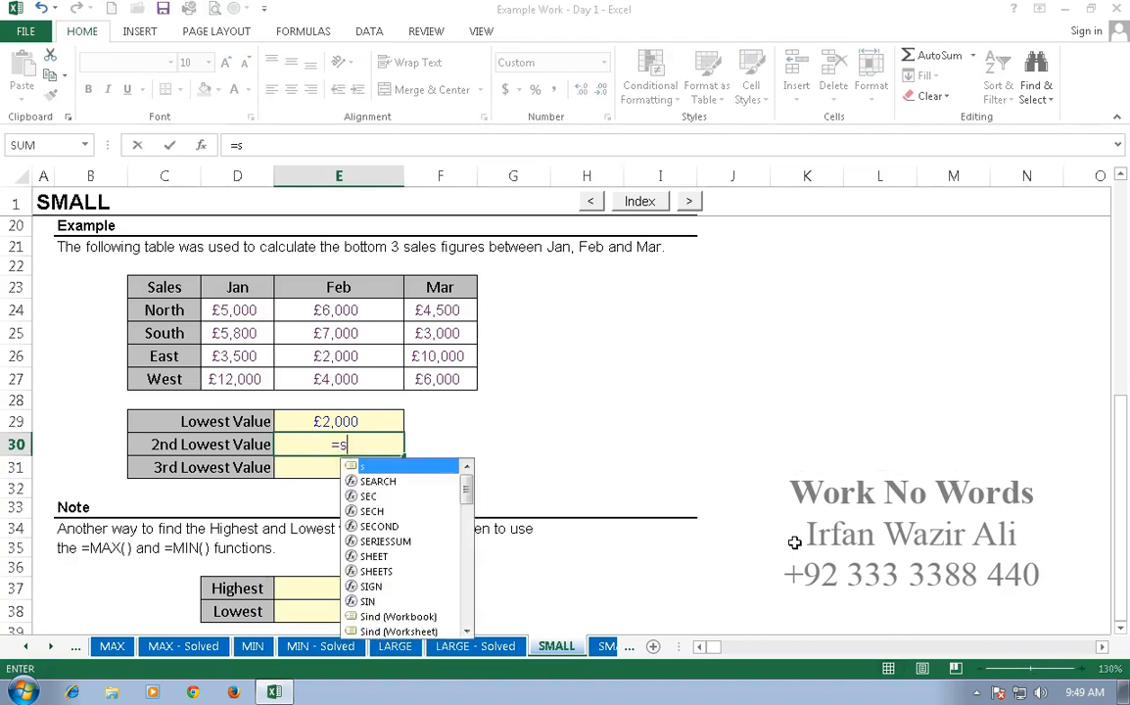
{"action": "key", "text": "BackSpace"}
{"action": "key", "text": "BackSpace"}
{"action": "type", "text": "mall"}
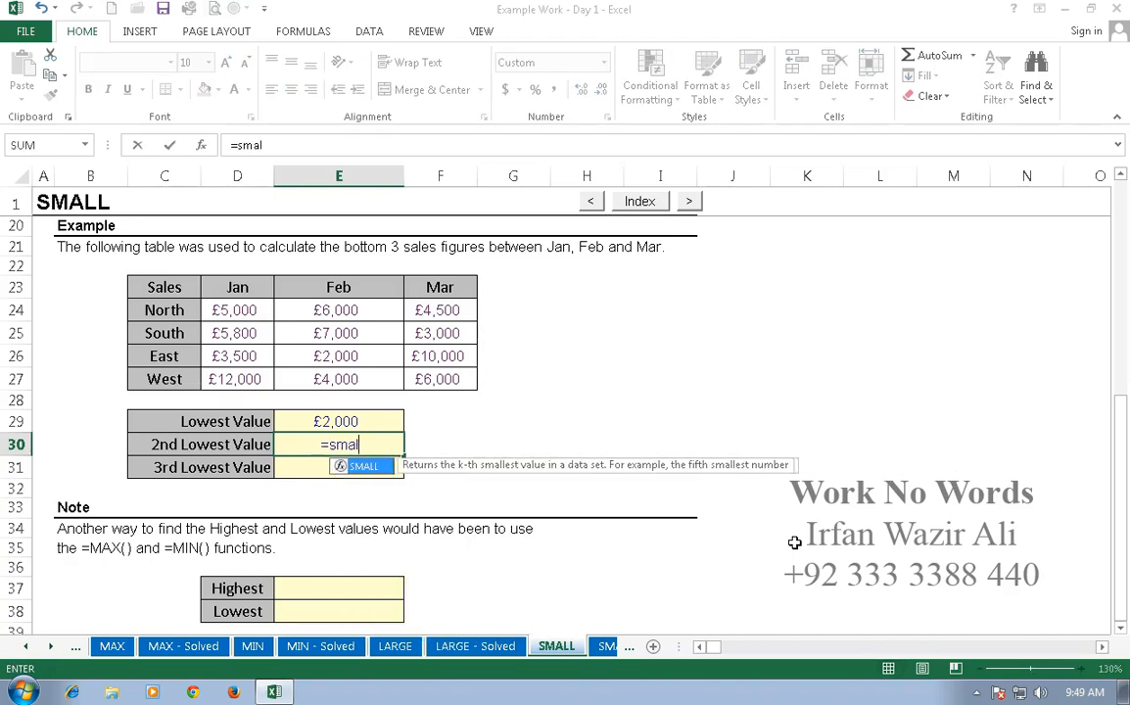
{"action": "type", "text": "("}
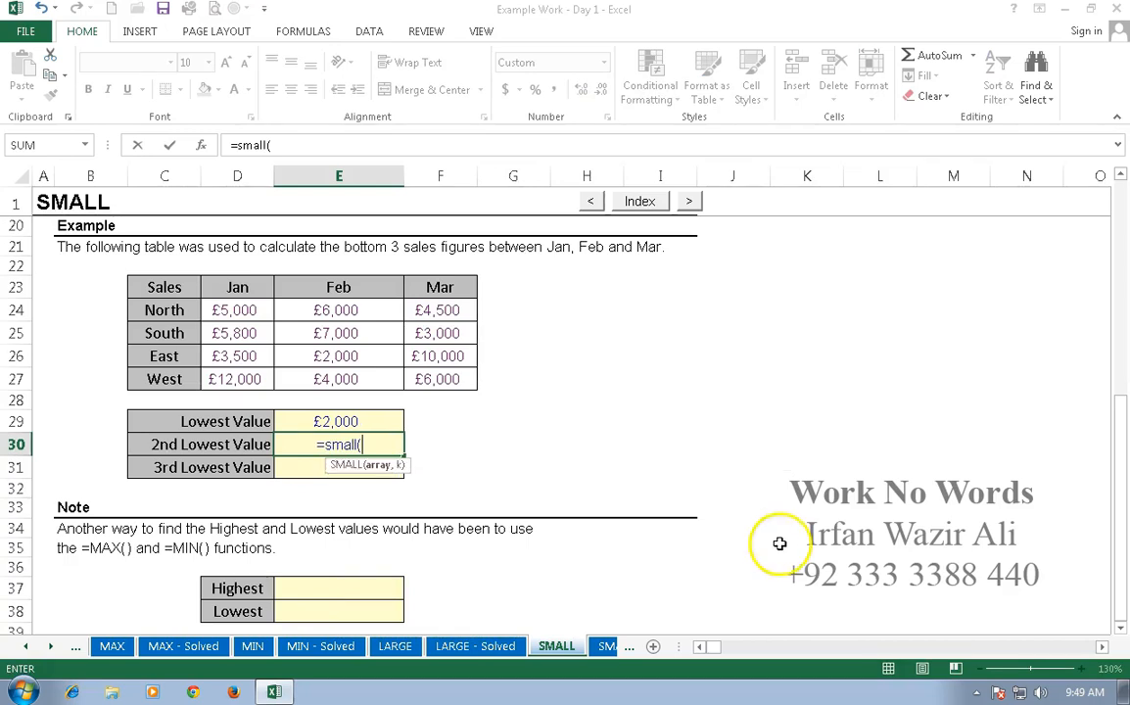
{"action": "left_click_drag", "start_coordinate": [235, 311], "coordinate": [470, 382]}
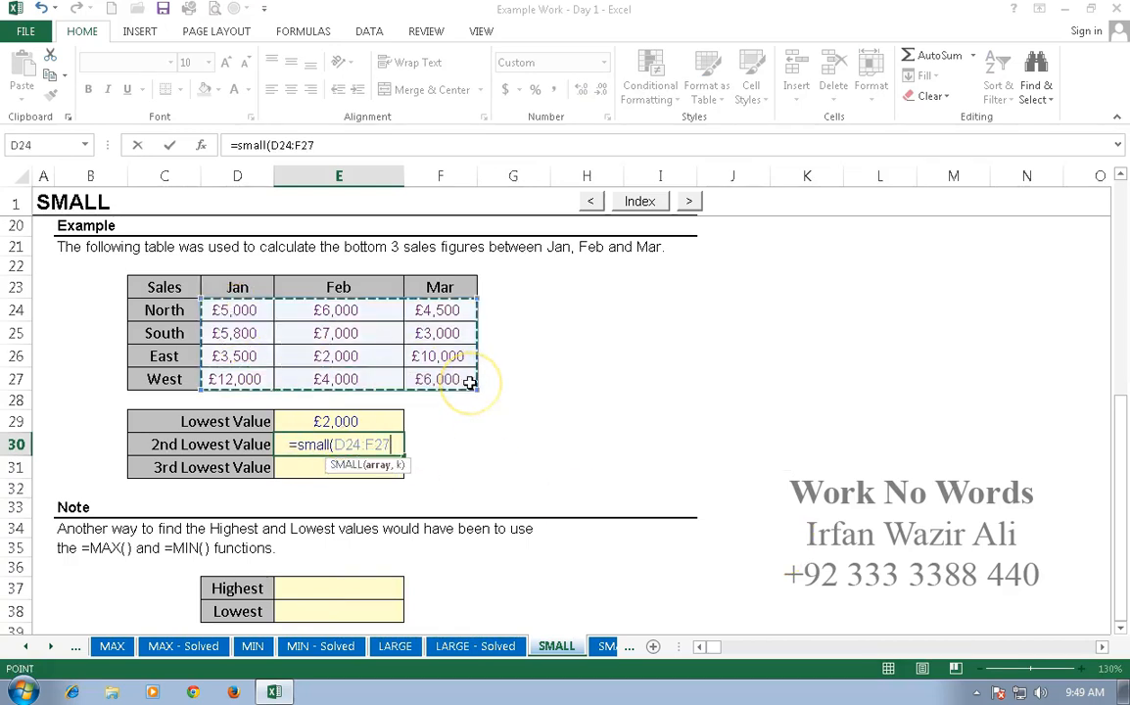
{"action": "type", "text": ",2"}
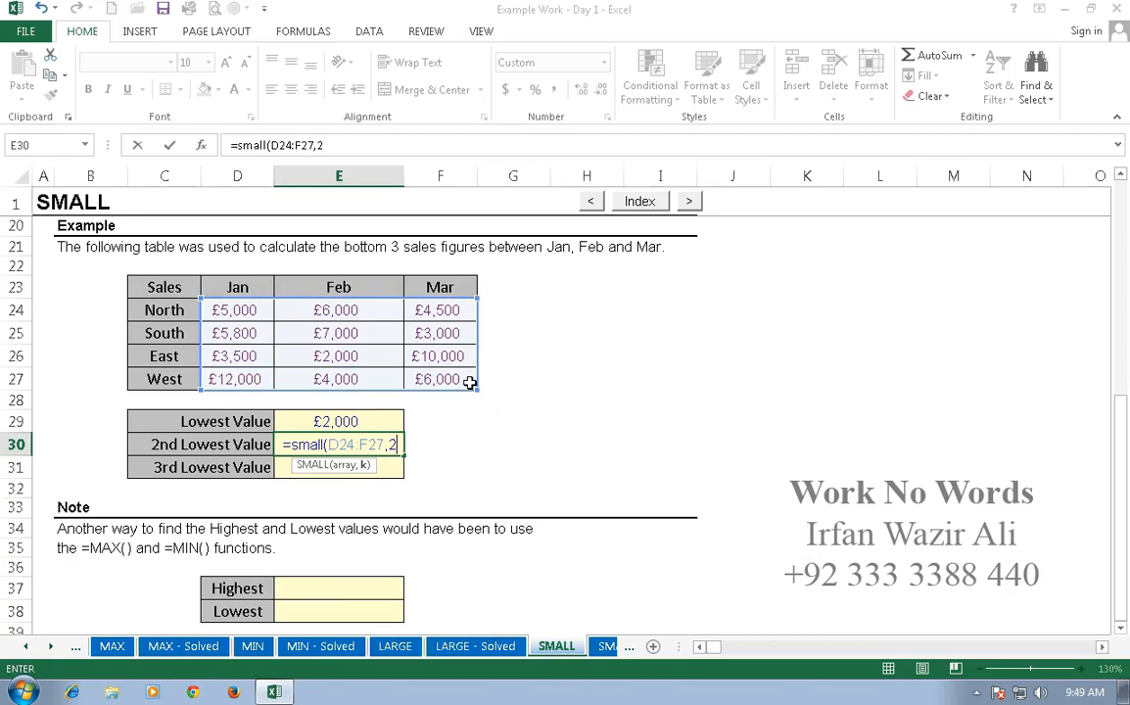
{"action": "key", "text": "Return"}
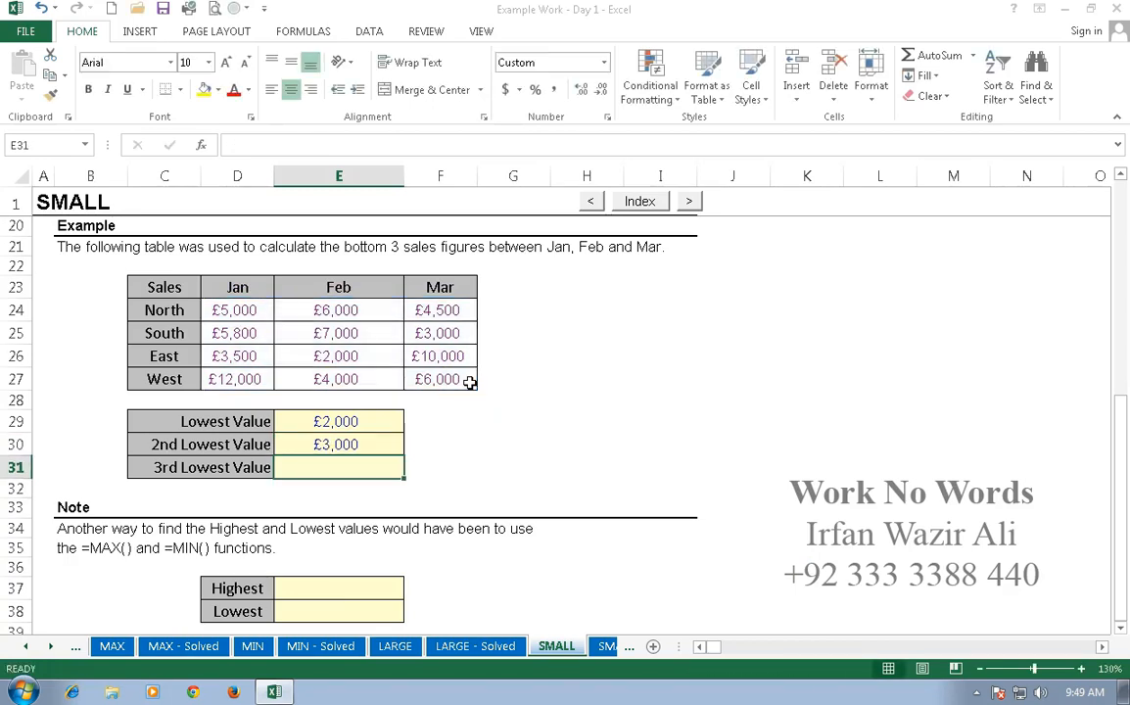
Step: Enter =SMALL(D24:F27,3) in cell E31 to return the 3rd lowest sales figure
{"action": "type", "text": "=small("}
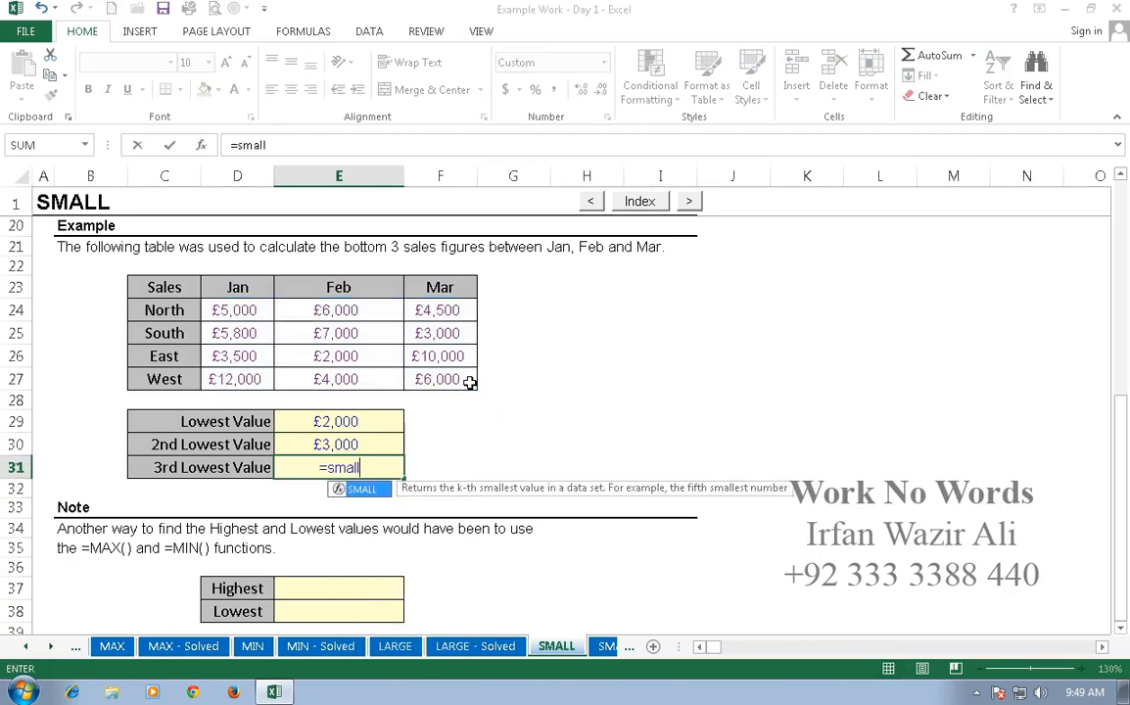
{"action": "left_click_drag", "start_coordinate": [240, 309], "coordinate": [430, 379]}
{"action": "type", "text": ",3"}
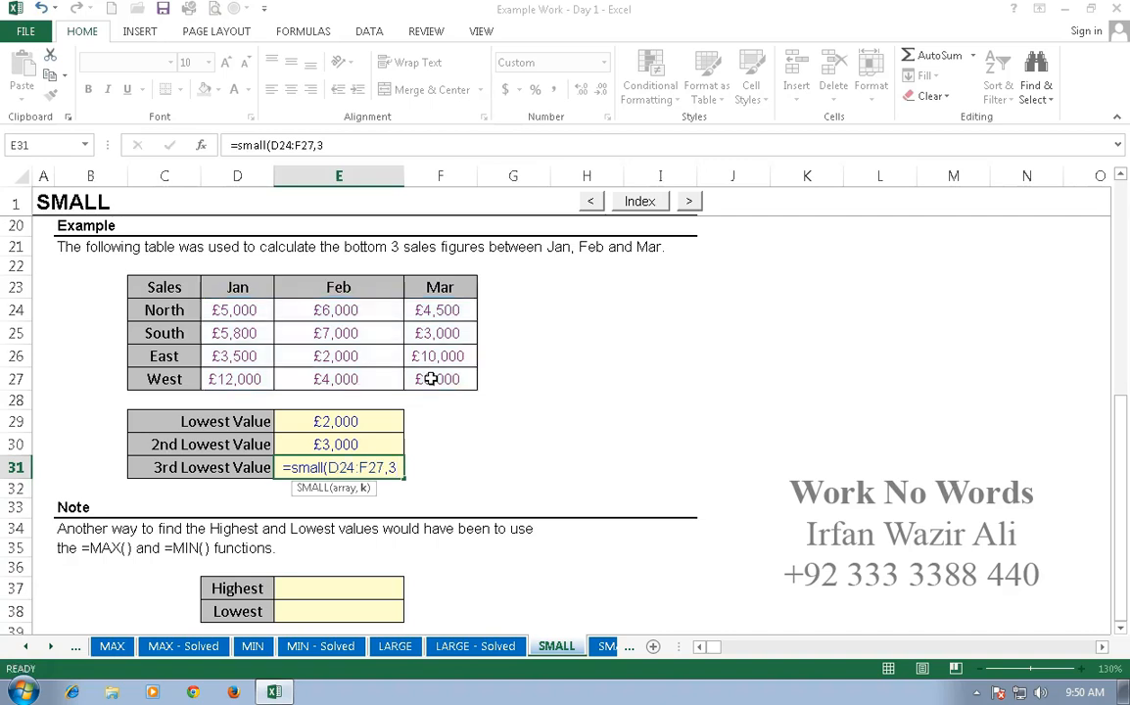
{"action": "key", "text": "Return"}
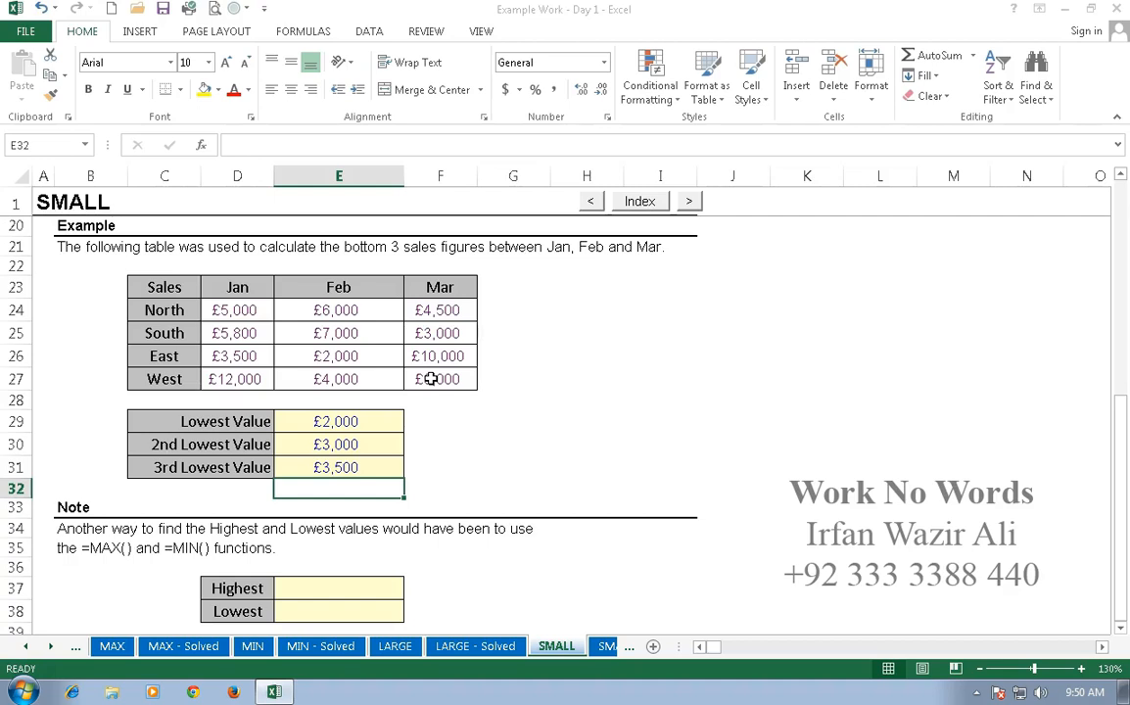
Step: Enter =MAX(E29:E31) in the Highest cell E37 to return the largest of the three lowest-value results
{"action": "left_click", "coordinate": [328, 587]}
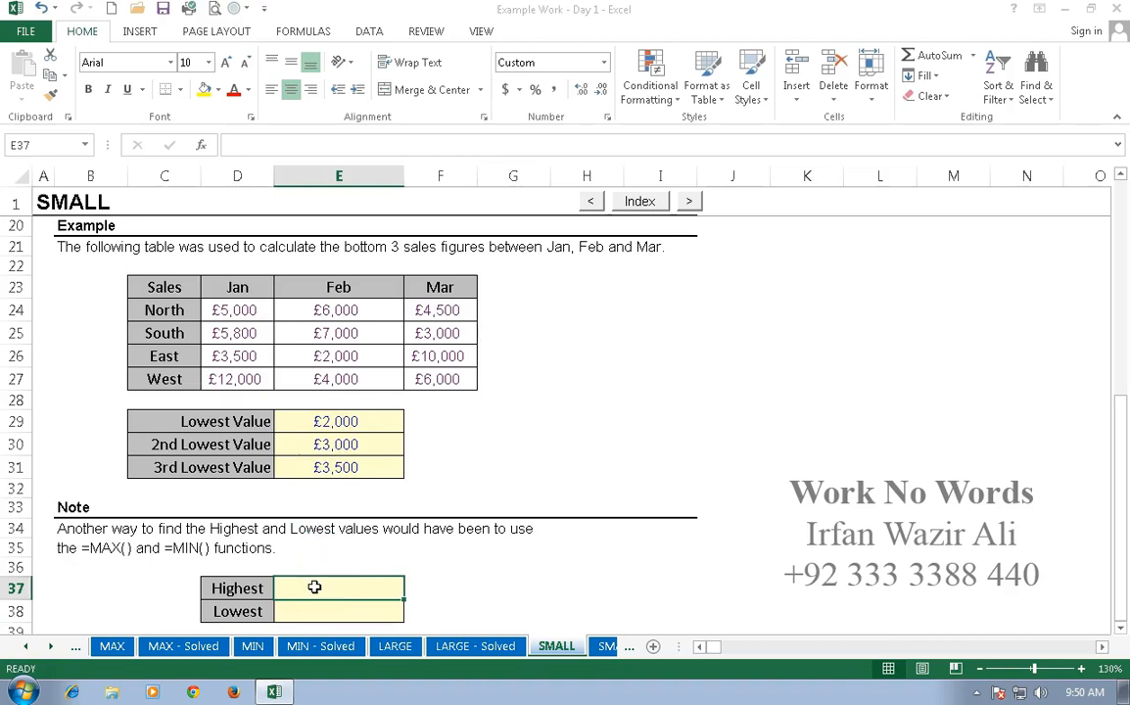
{"action": "type", "text": "=max"}
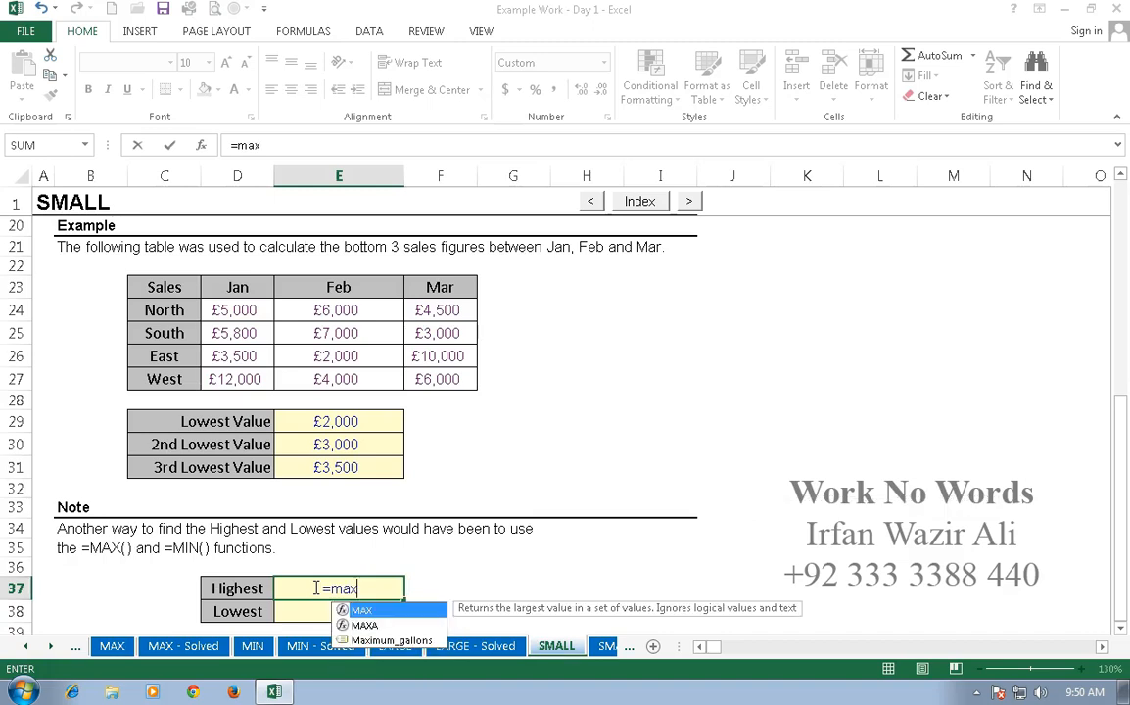
{"action": "type", "text": "("}
{"action": "left_click_drag", "start_coordinate": [336, 423], "coordinate": [338, 470]}
{"action": "type", "text": ")"}
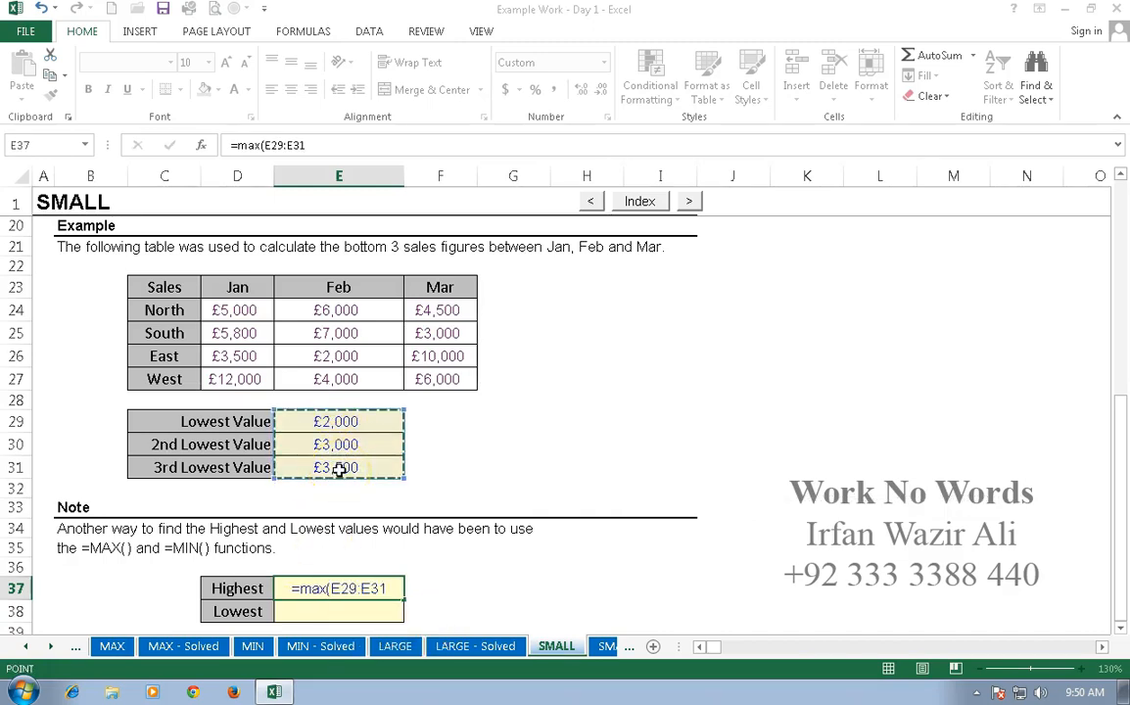
{"action": "key", "text": "Return"}
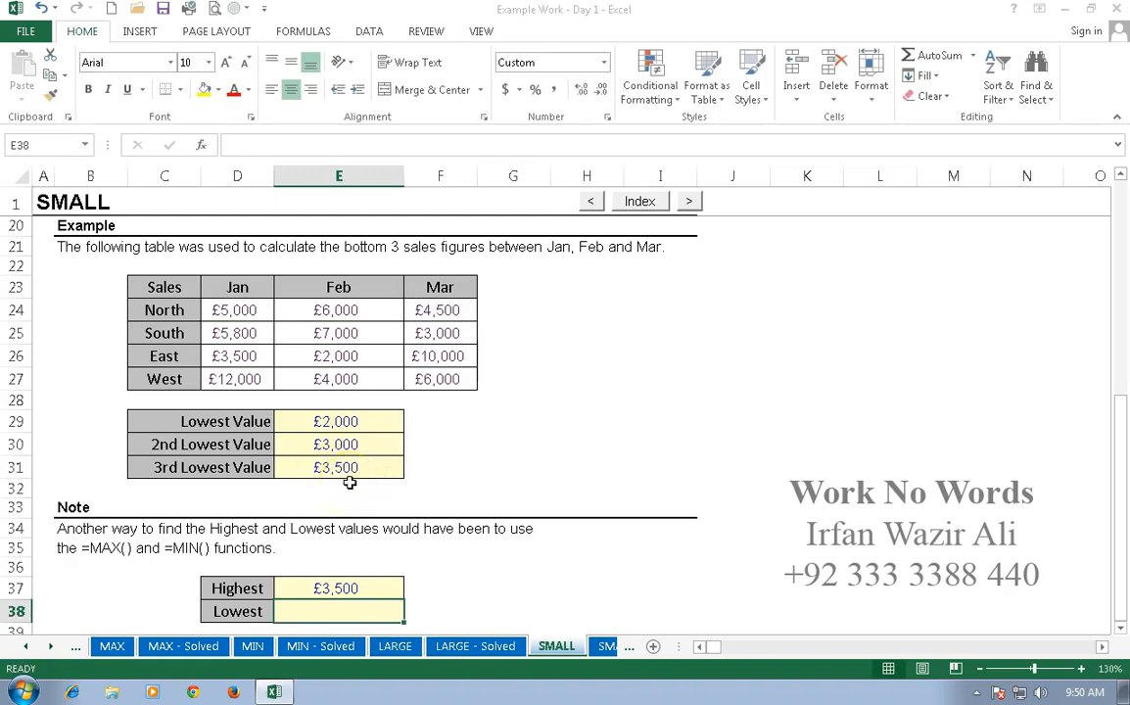
Step: Enter =MIN(E29:E31) in the Lowest cell E38 to return the smallest of the three lowest-value results
{"action": "type", "text": "=min("}
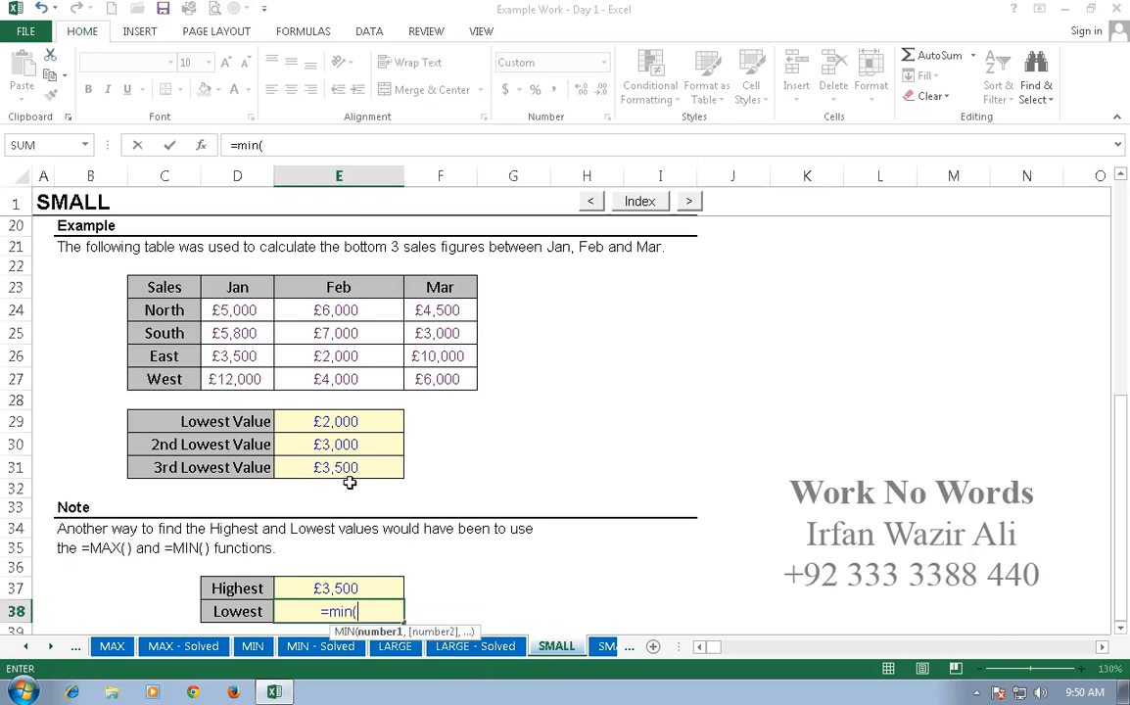
{"action": "left_click_drag", "start_coordinate": [360, 423], "coordinate": [362, 473]}
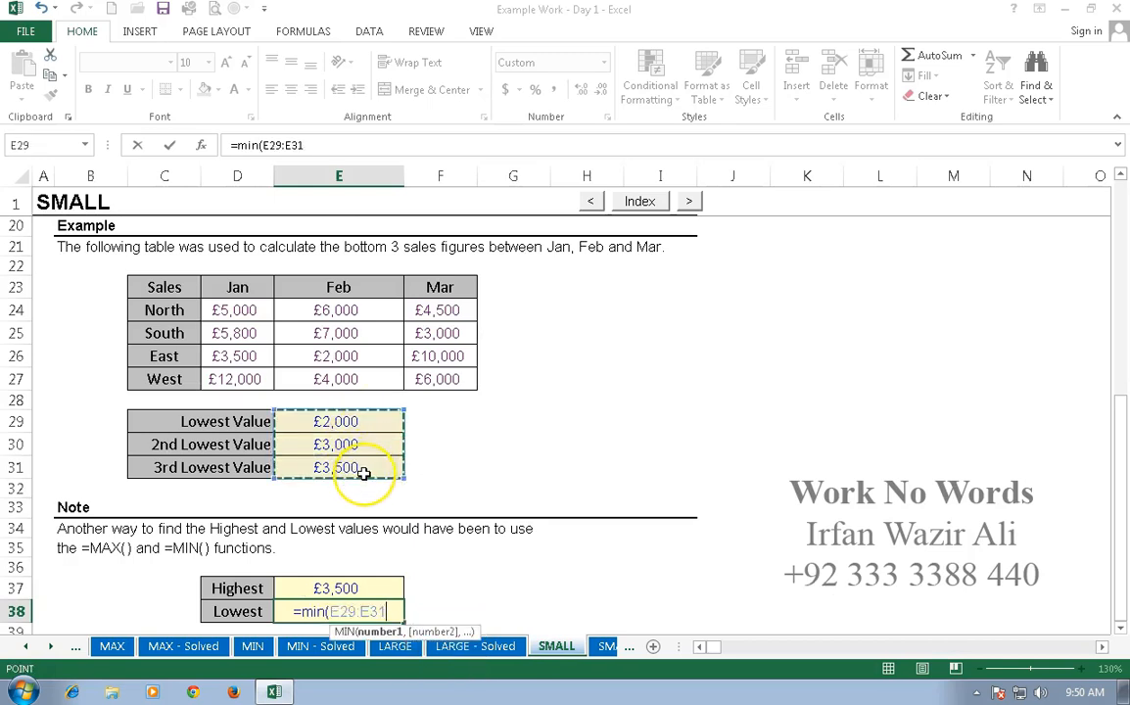
{"action": "key", "text": "Return"}
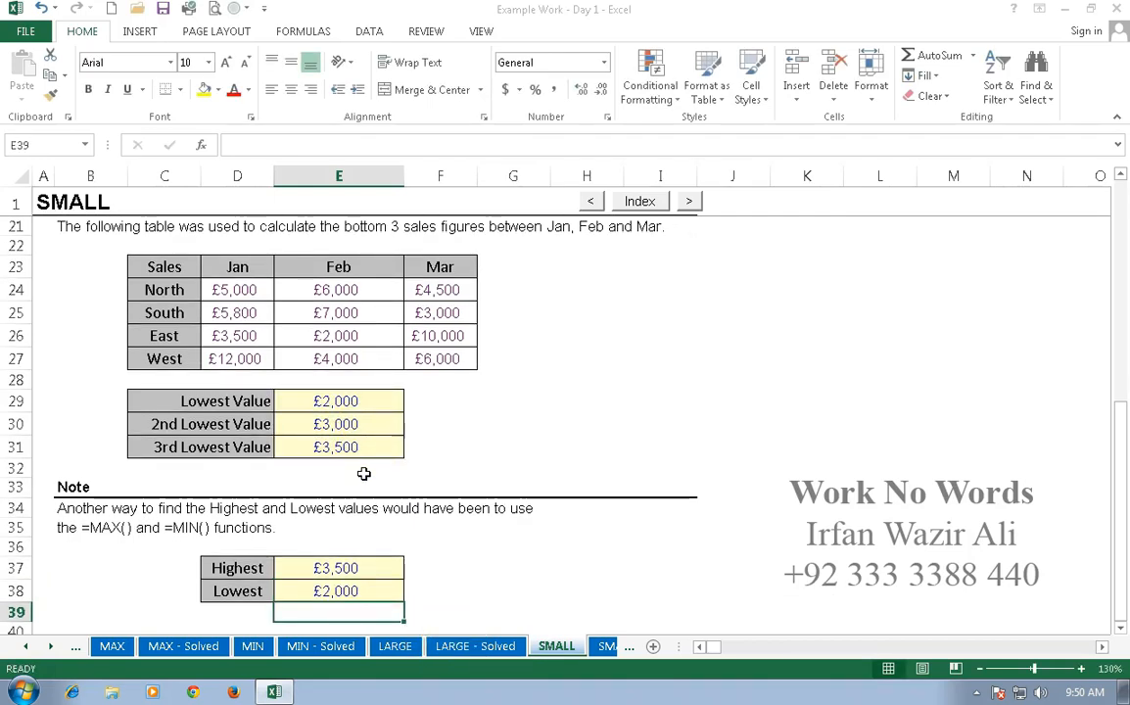